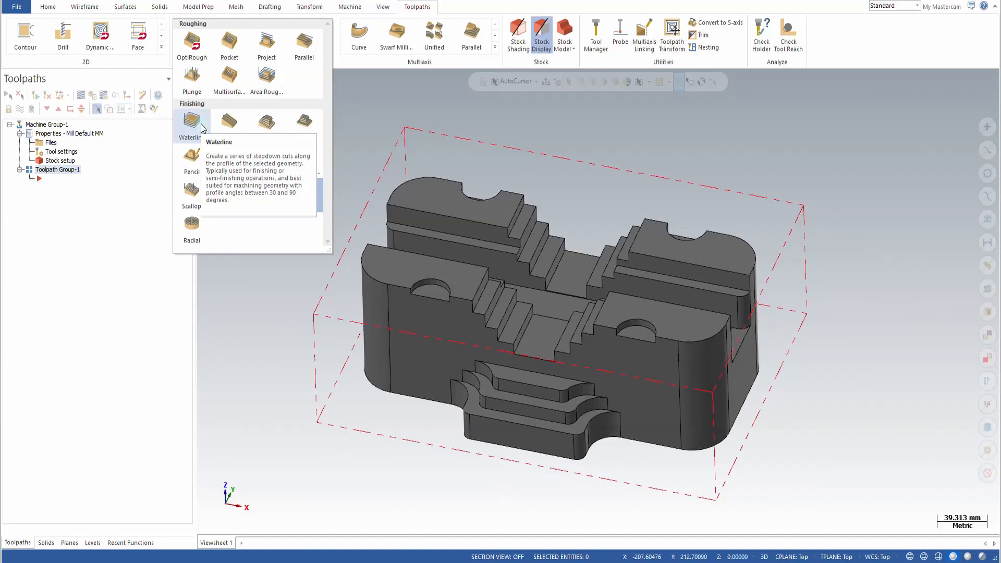
# Create a Waterline toolpath and select the front block's outer wall faces as machining geometry, refreshing the model geometry display.
pyautogui.click(193, 124)
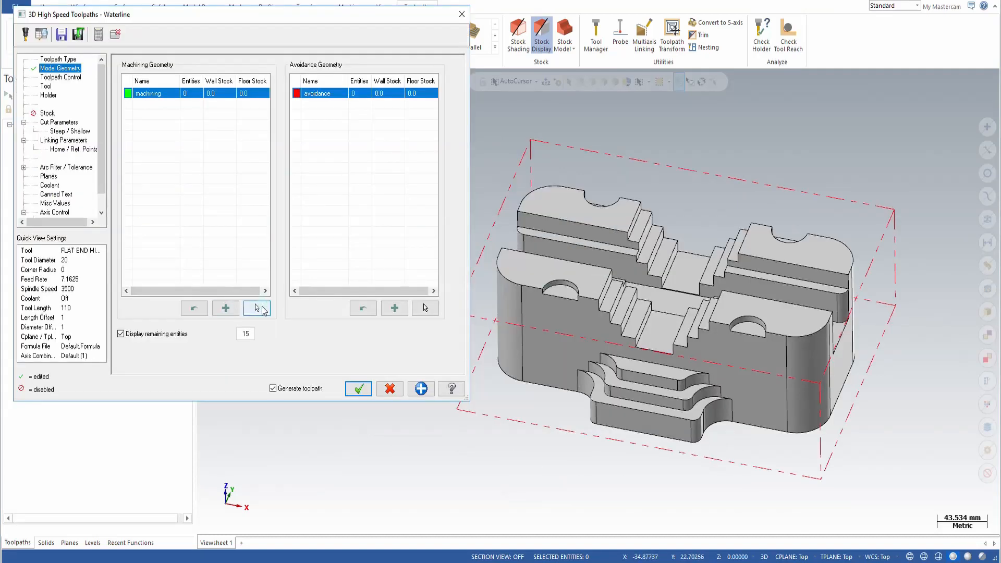
pyautogui.click(257, 306)
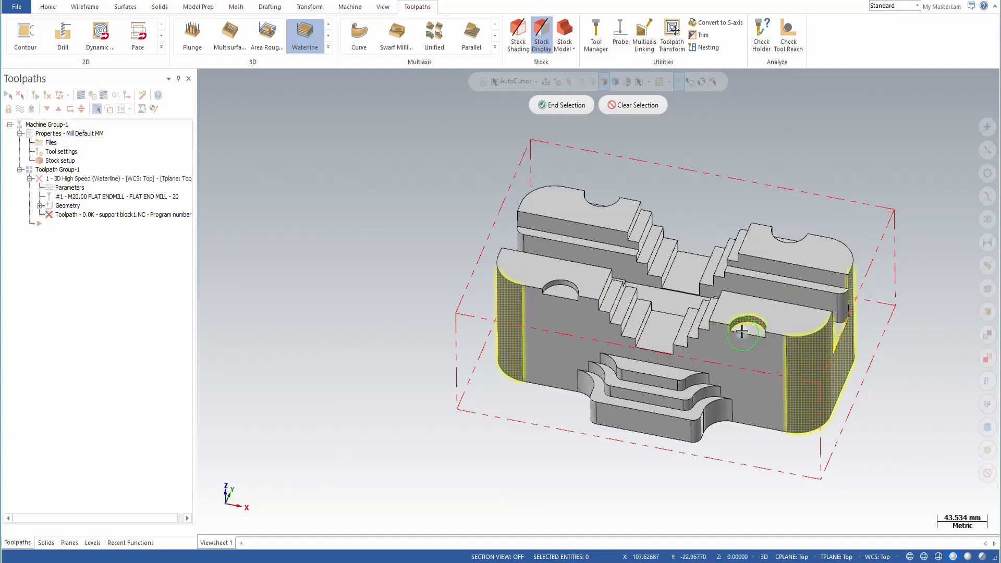
pyautogui.click(554, 106)
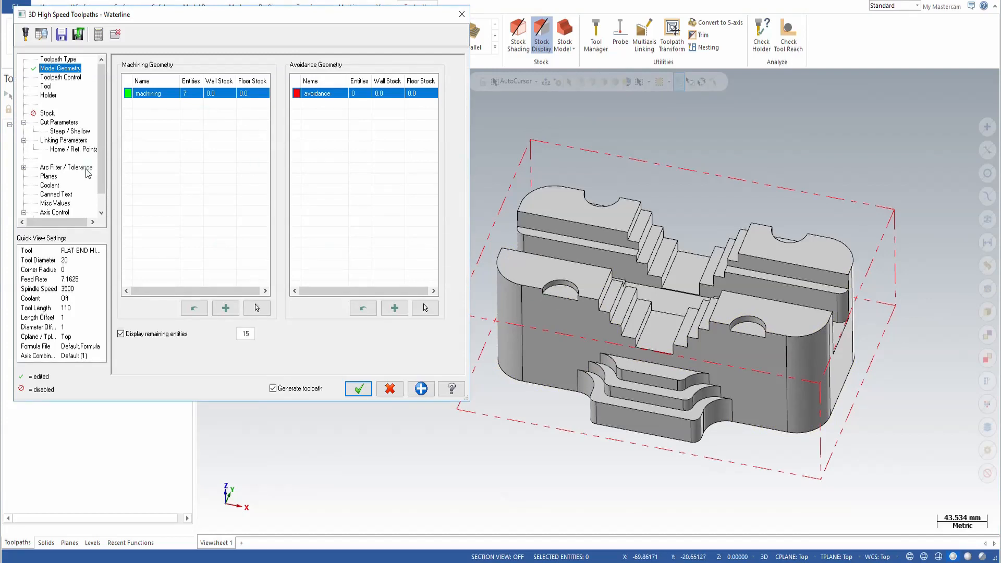
pyautogui.click(58, 77)
pyautogui.click(57, 68)
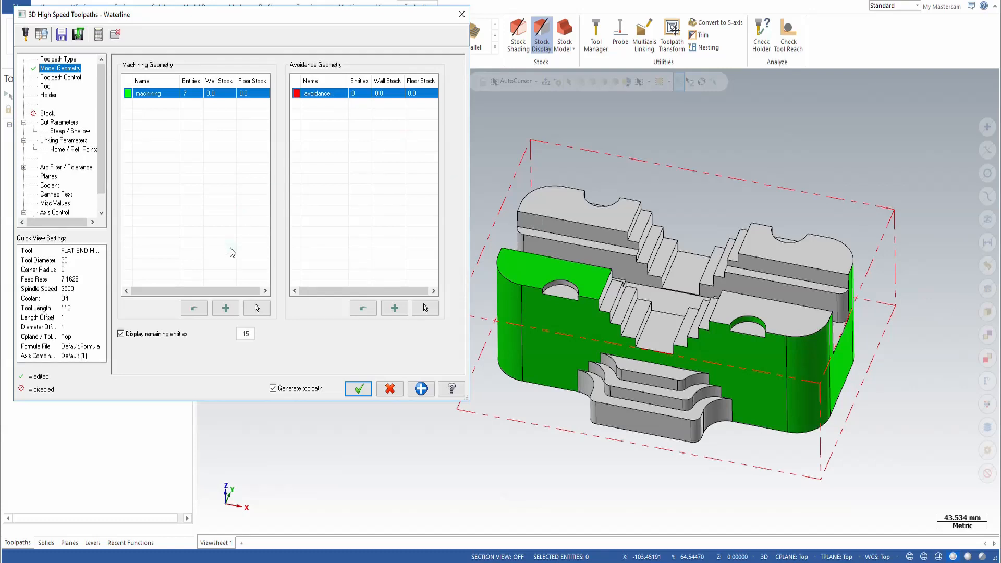
# Unselect all machining entities and select the entire solid body as the machining geometry.
pyautogui.rightClick(206, 91)
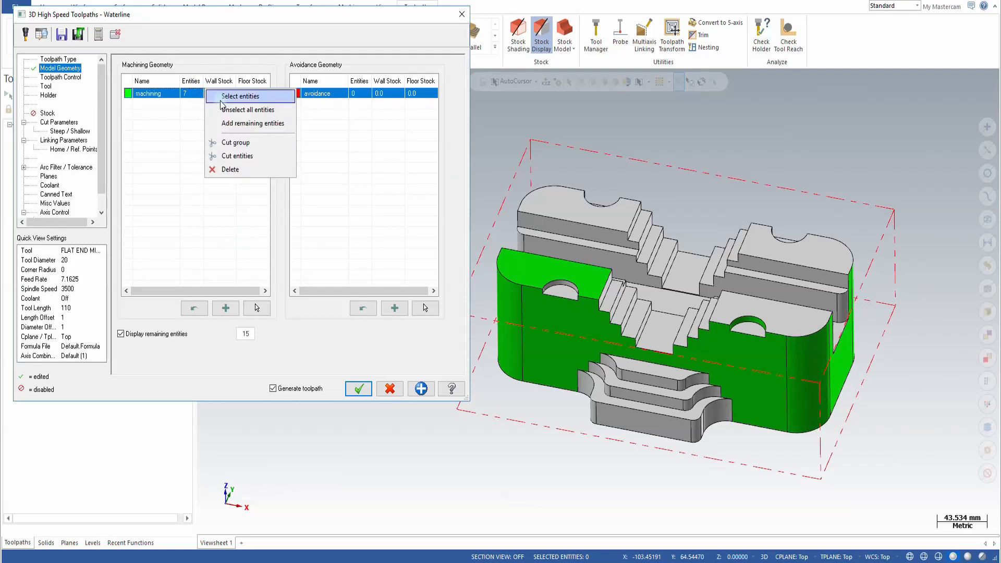
pyautogui.click(225, 109)
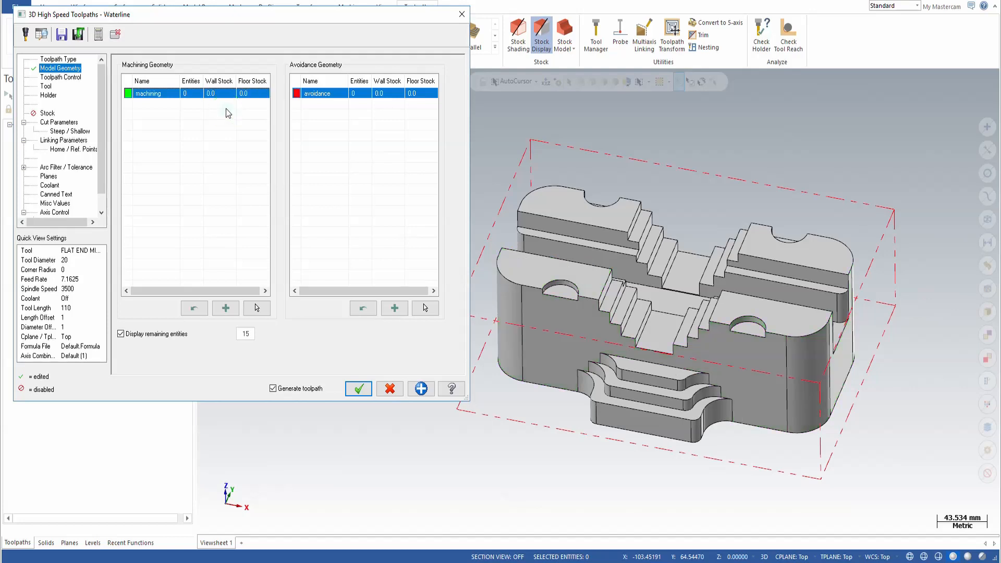
pyautogui.click(256, 310)
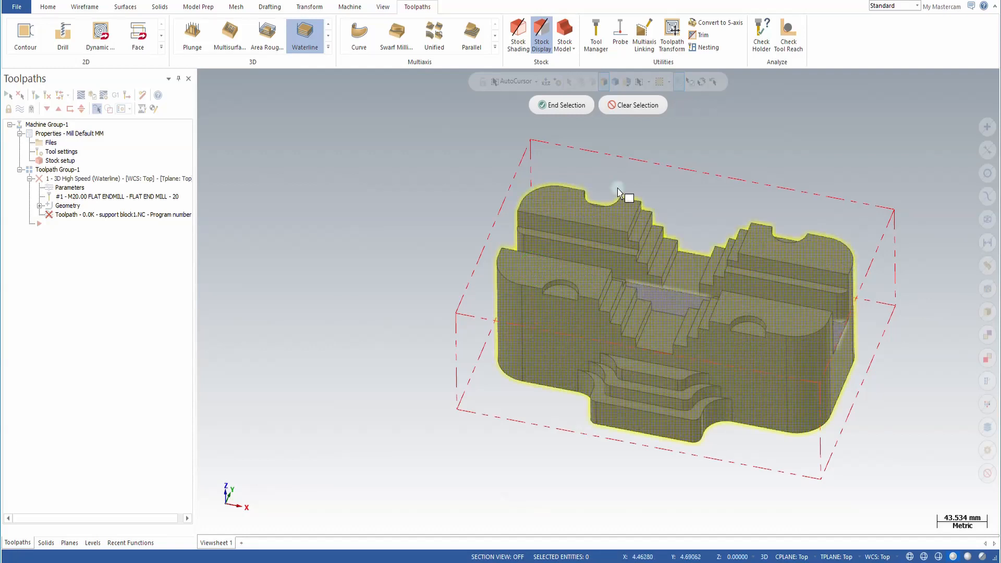
pyautogui.click(608, 225)
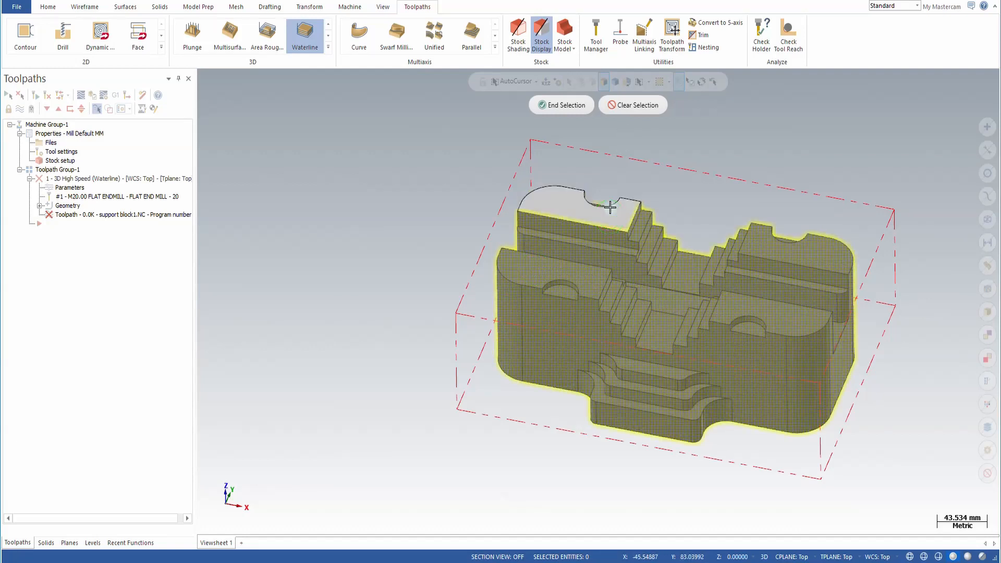
pyautogui.click(646, 105)
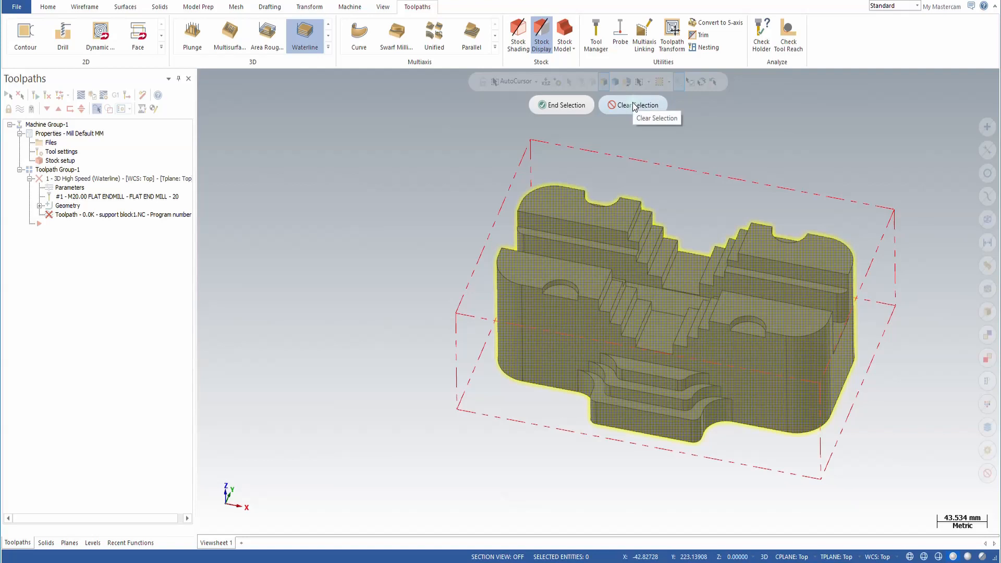
pyautogui.click(562, 105)
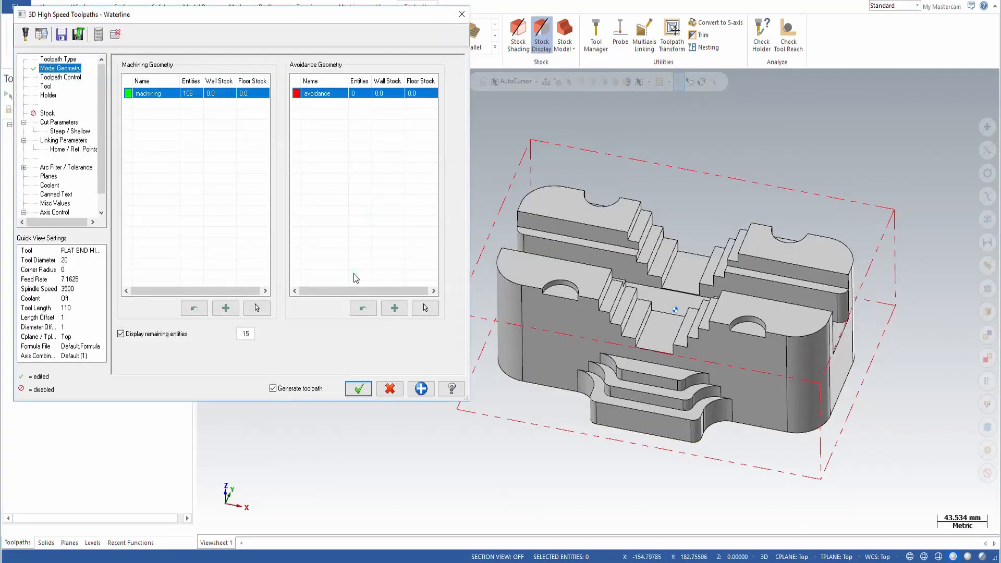
# Unselect all machining entities, add all remaining entities to the machining group, and refresh the model geometry display.
pyautogui.rightClick(214, 92)
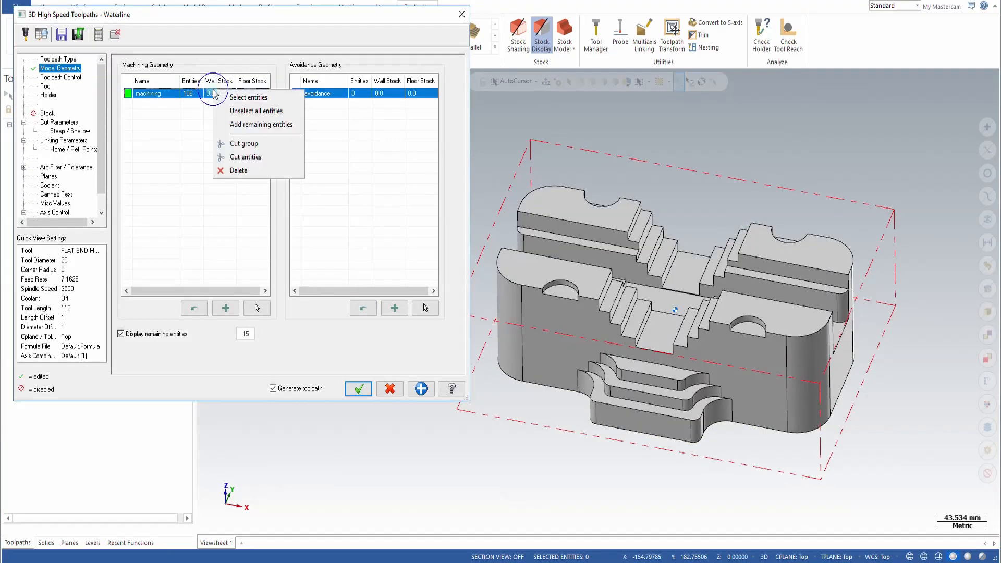
pyautogui.click(245, 111)
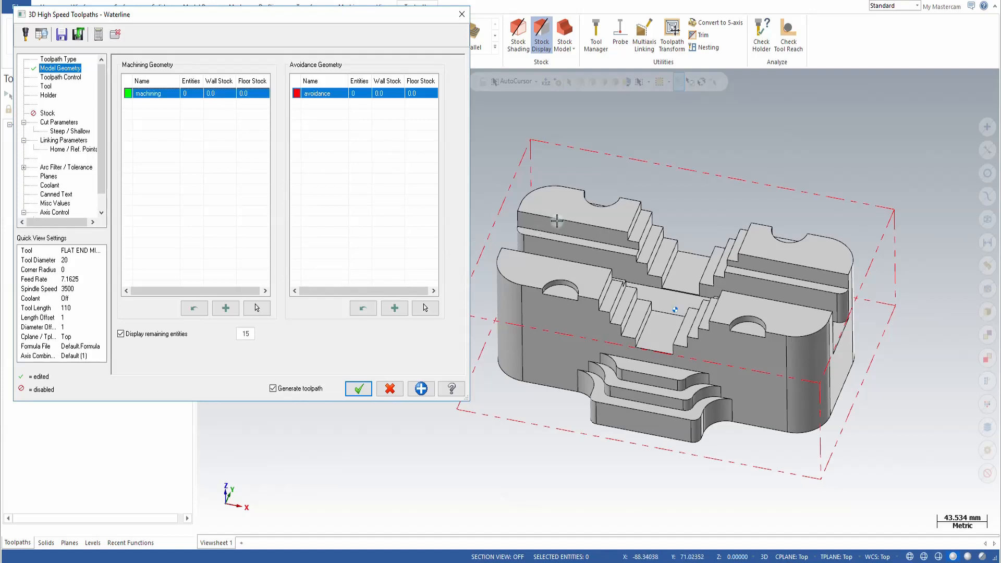
pyautogui.rightClick(211, 95)
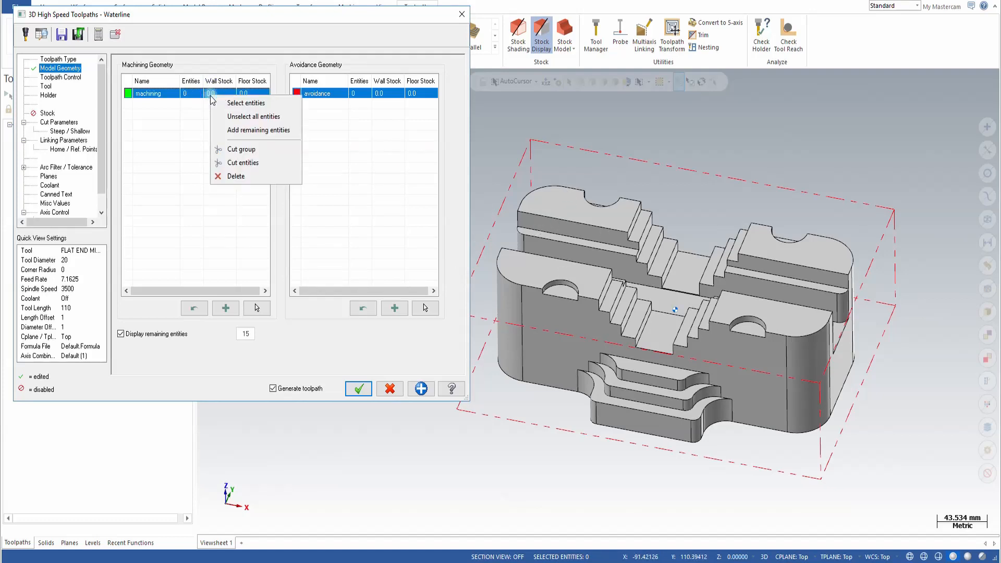
pyautogui.click(256, 132)
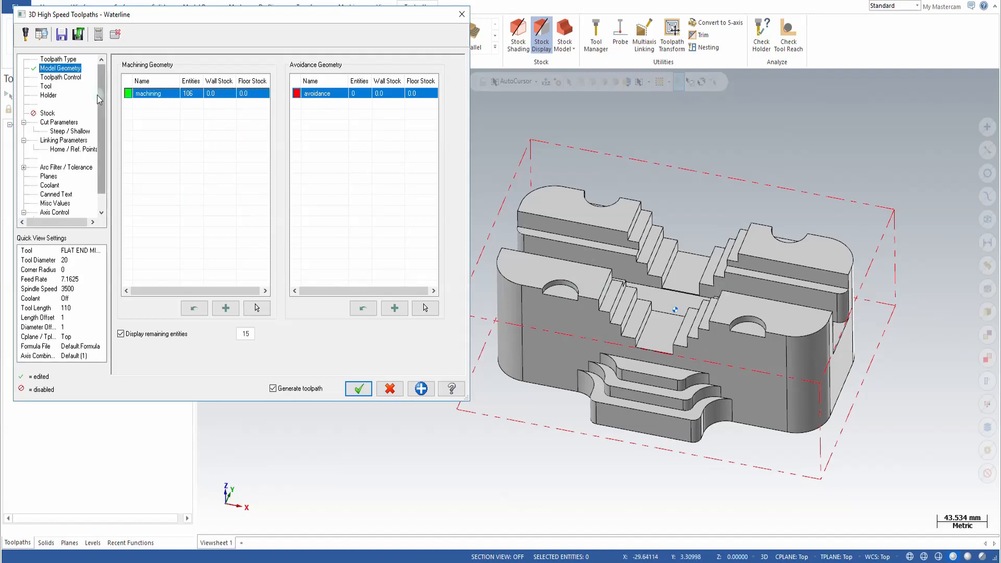
pyautogui.click(54, 59)
pyautogui.click(51, 69)
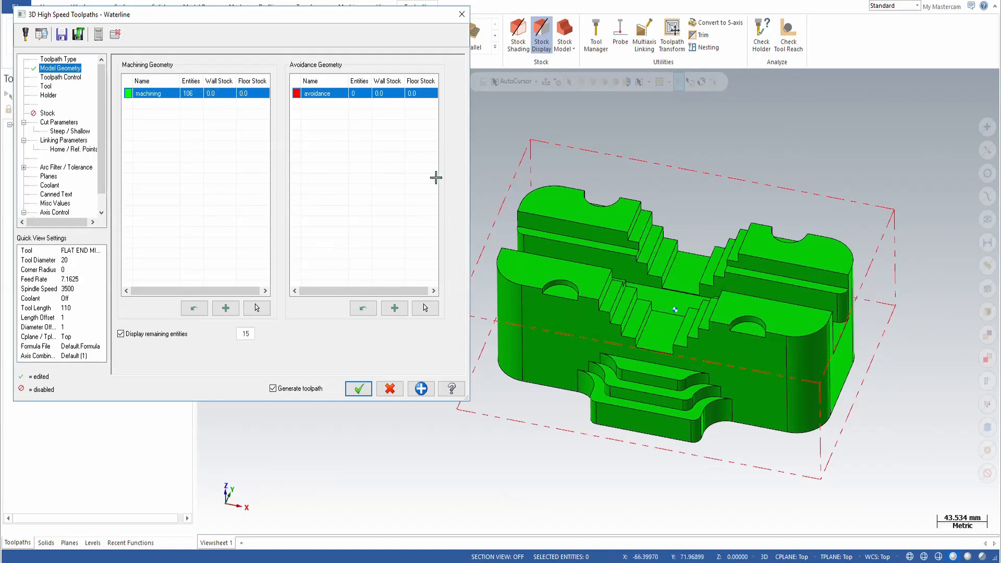
# Reselect the rear stepped block's faces and inner walls as machining geometry, and add the remaining entities to the avoidance group.
pyautogui.rightClick(211, 97)
pyautogui.click(226, 164)
pyautogui.click(265, 311)
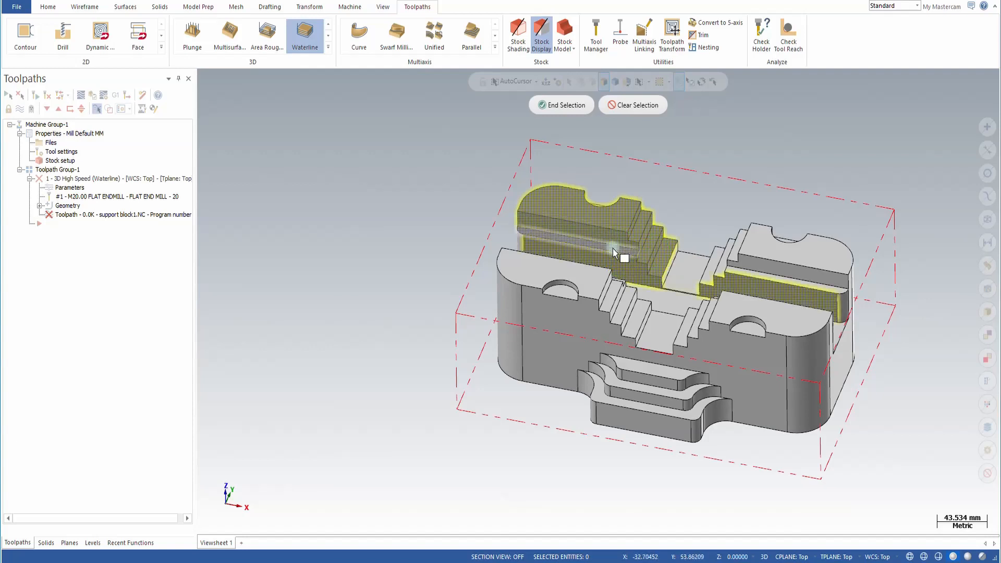
pyautogui.click(568, 107)
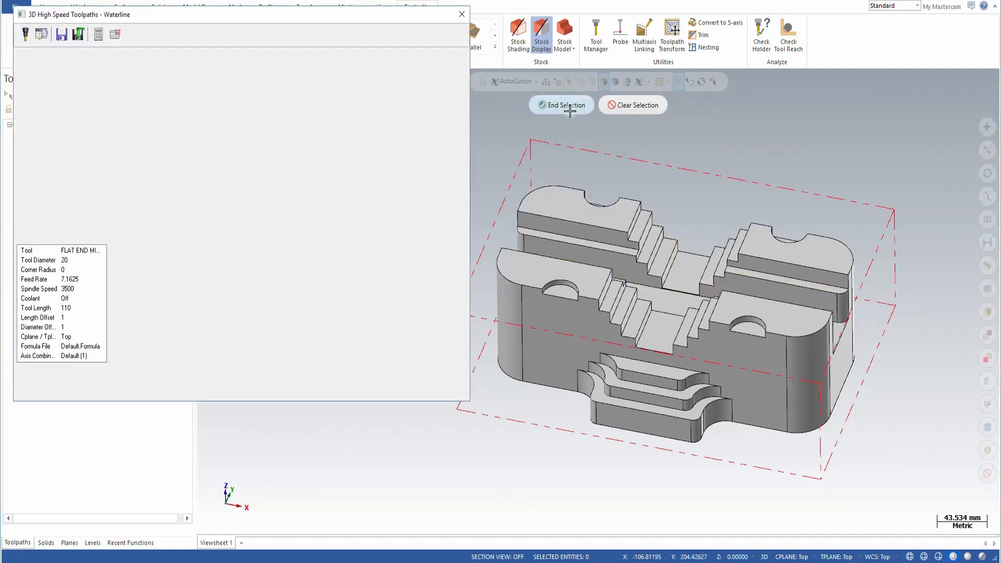
pyautogui.rightClick(346, 95)
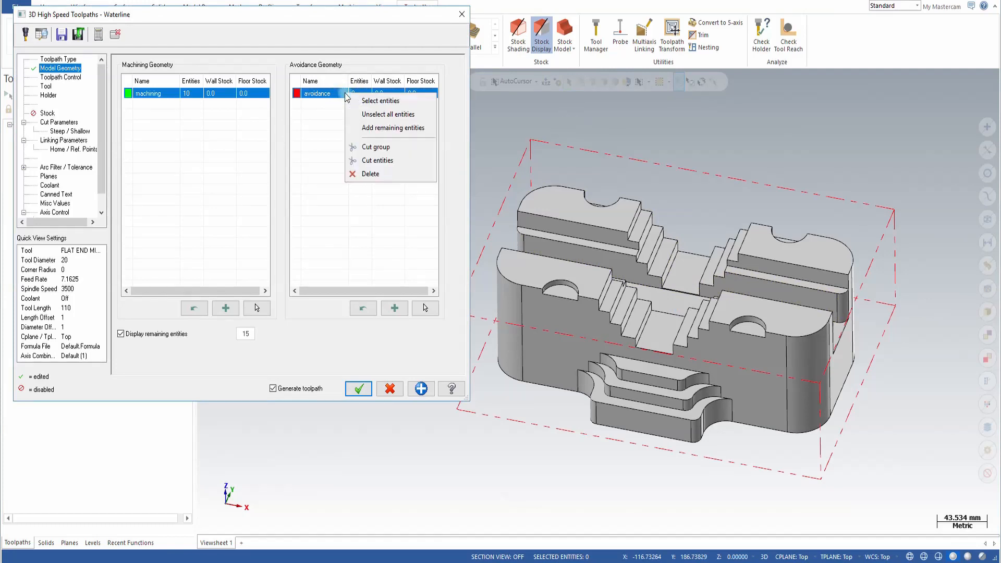
pyautogui.click(380, 128)
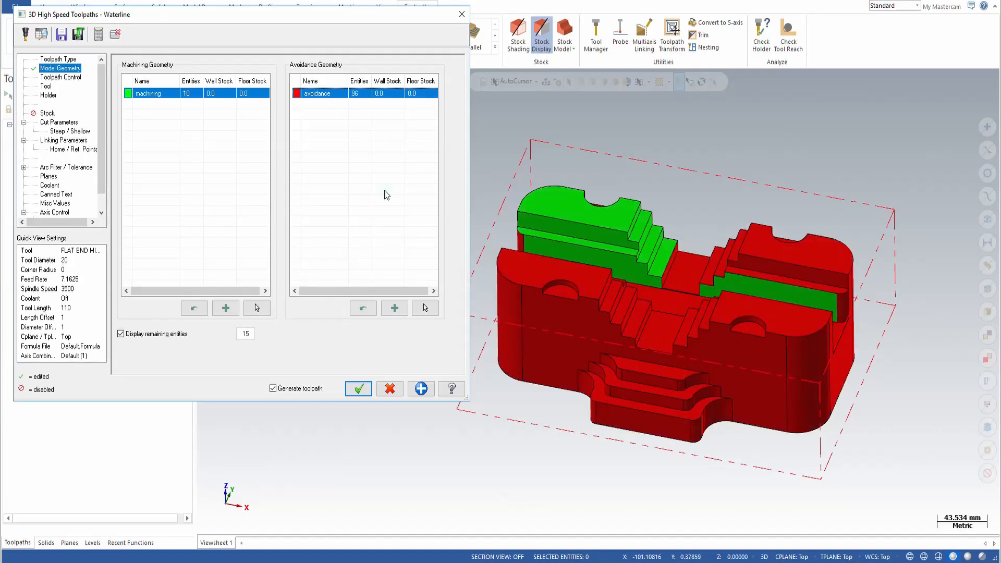
# Unselect all avoidance entities and add the remaining entities to the machining group.
pyautogui.rightClick(359, 94)
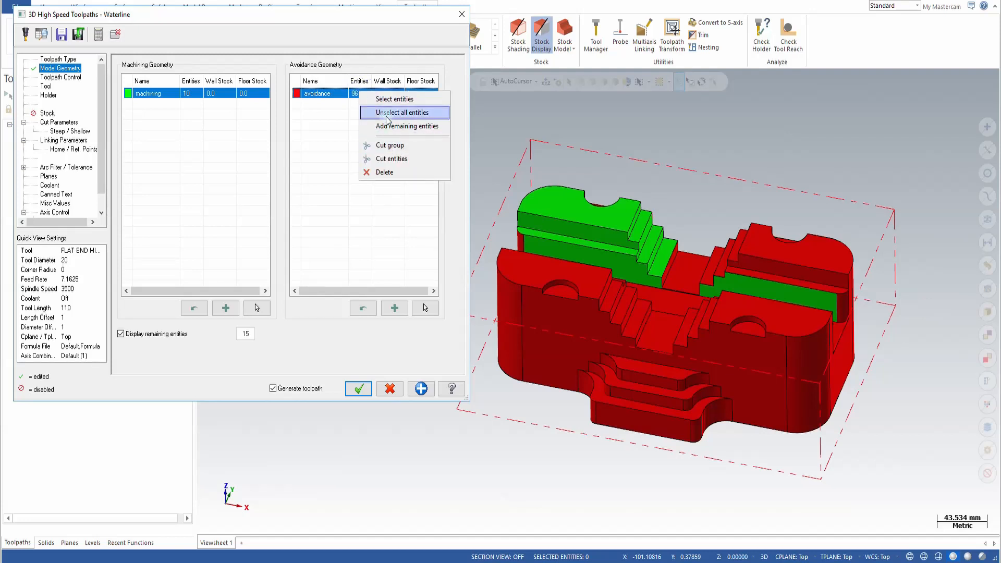
pyautogui.click(387, 112)
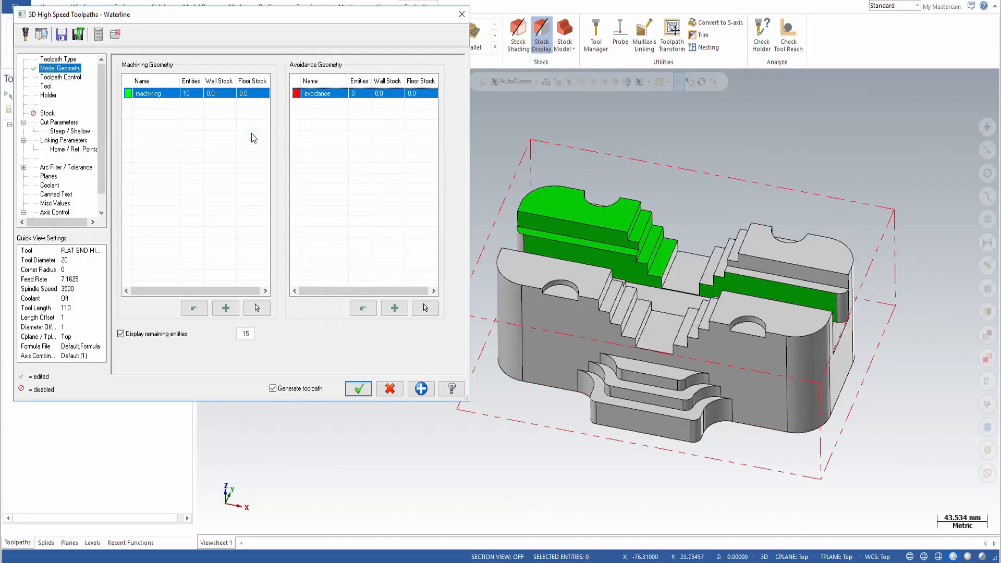
pyautogui.rightClick(182, 93)
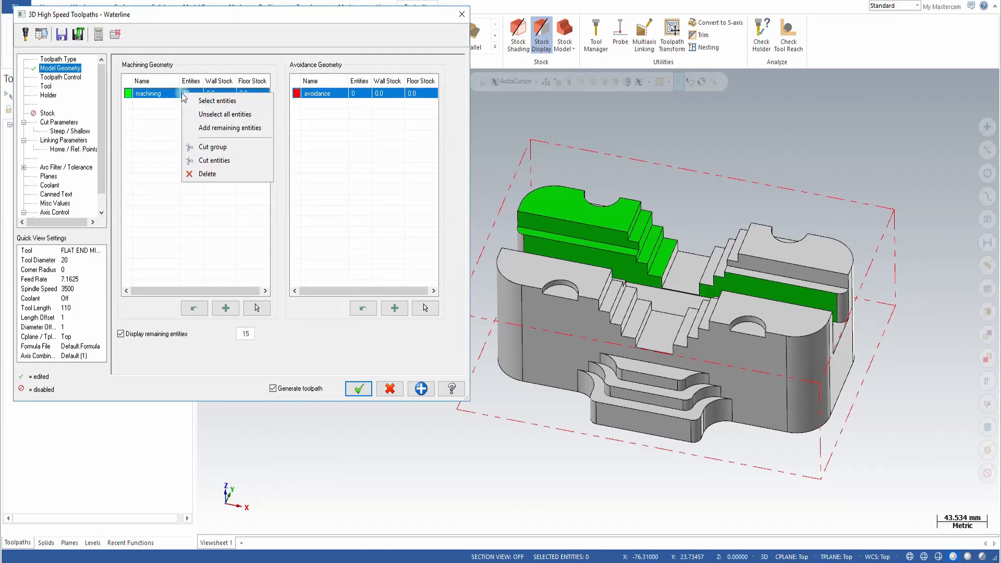
pyautogui.click(210, 128)
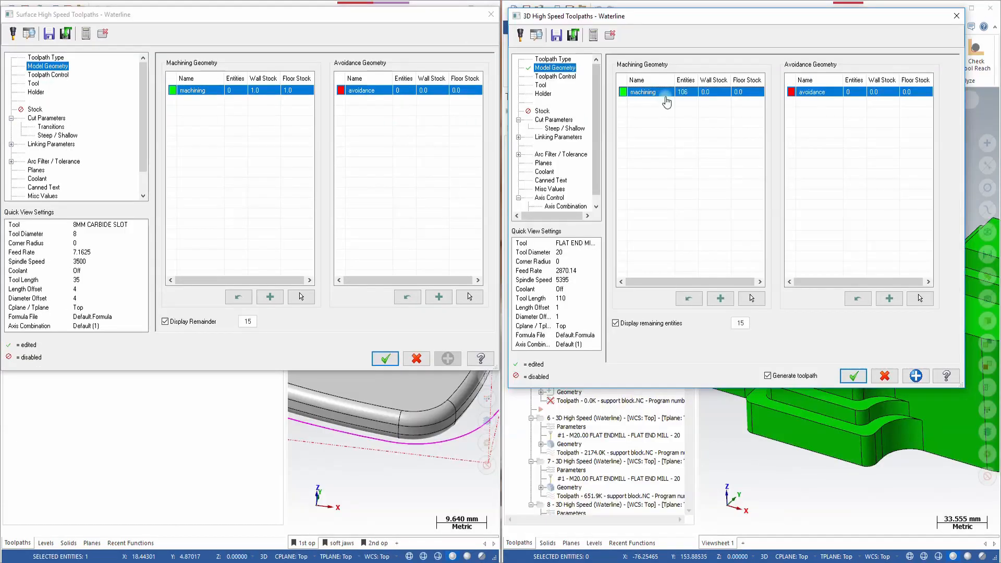
# Compare the machining group's options in both Waterline dialogs, applying Unselect All Entities in the Surface High Speed one.
pyautogui.rightClick(670, 91)
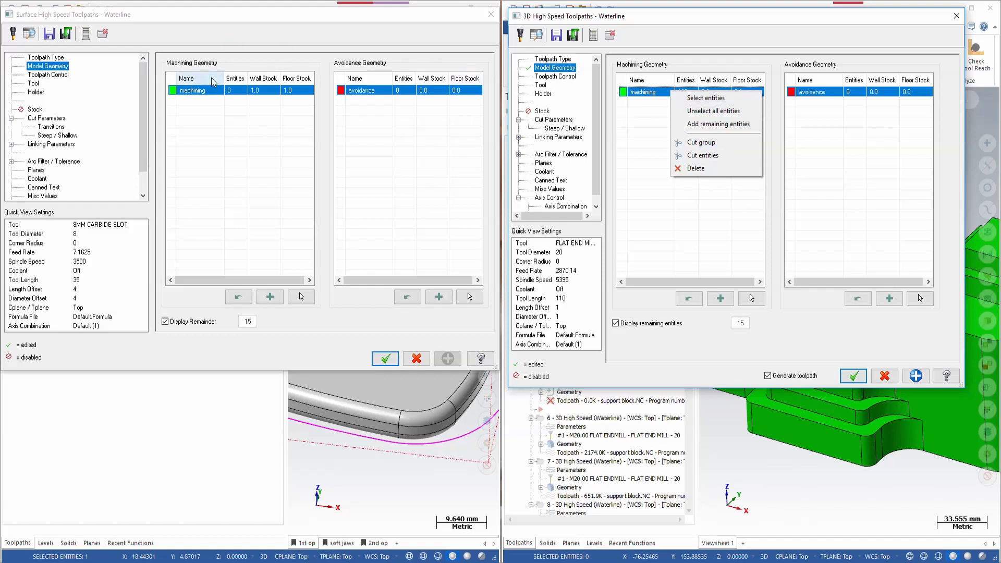
pyautogui.click(213, 92)
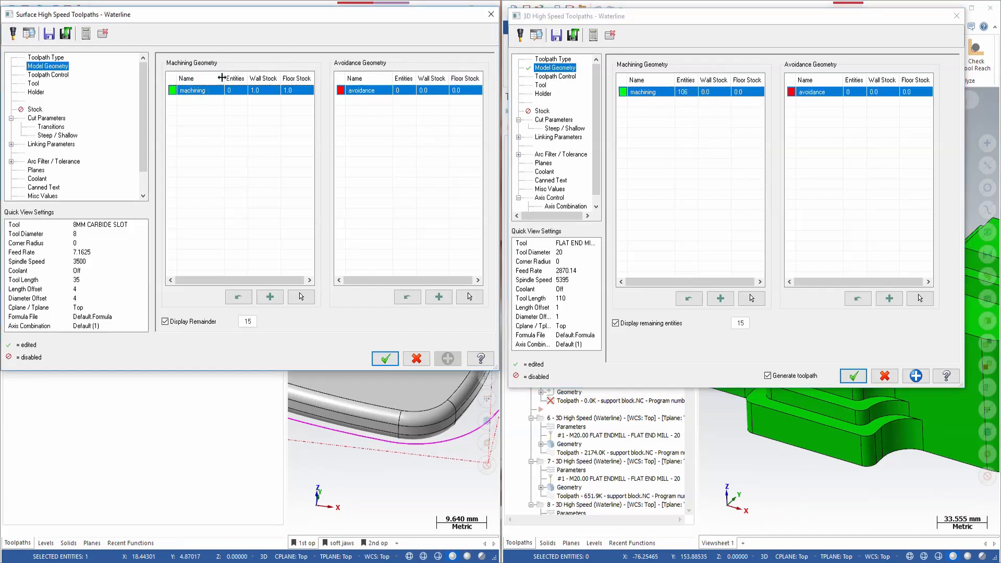
pyautogui.click(214, 91)
pyautogui.rightClick(214, 91)
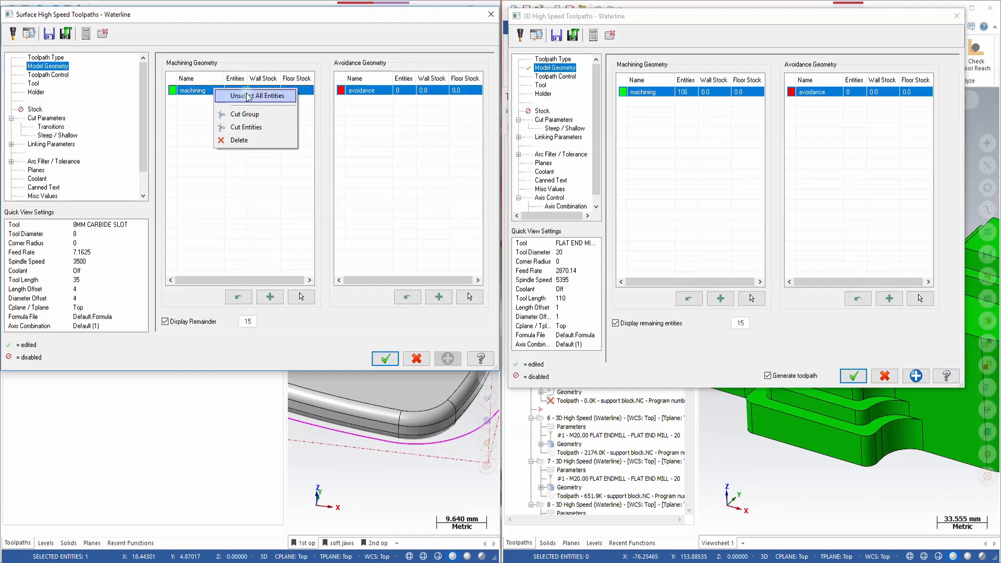
pyautogui.click(255, 96)
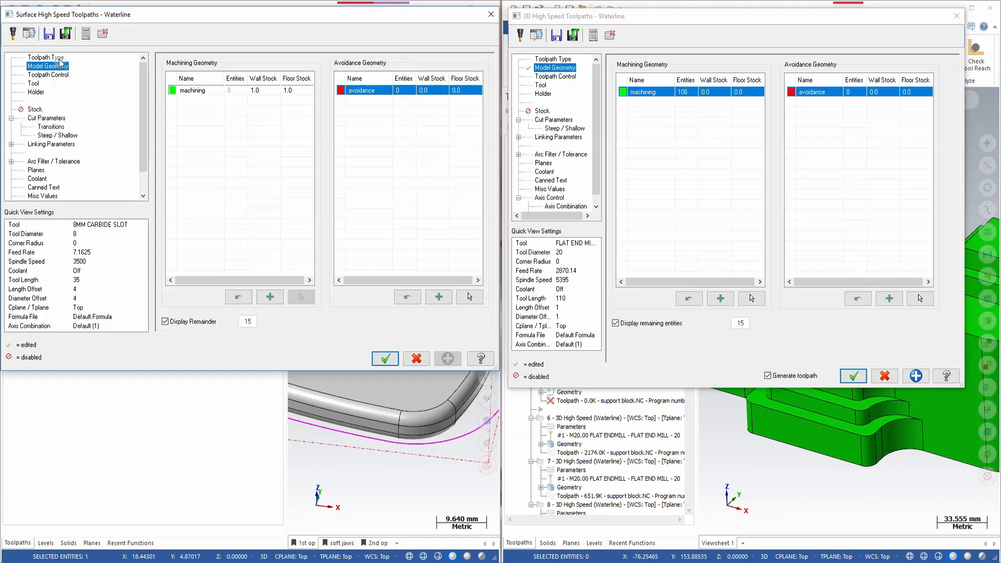
# Examine the cut method choices in the Surface High Speed Waterline's cut parameters.
pyautogui.click(60, 120)
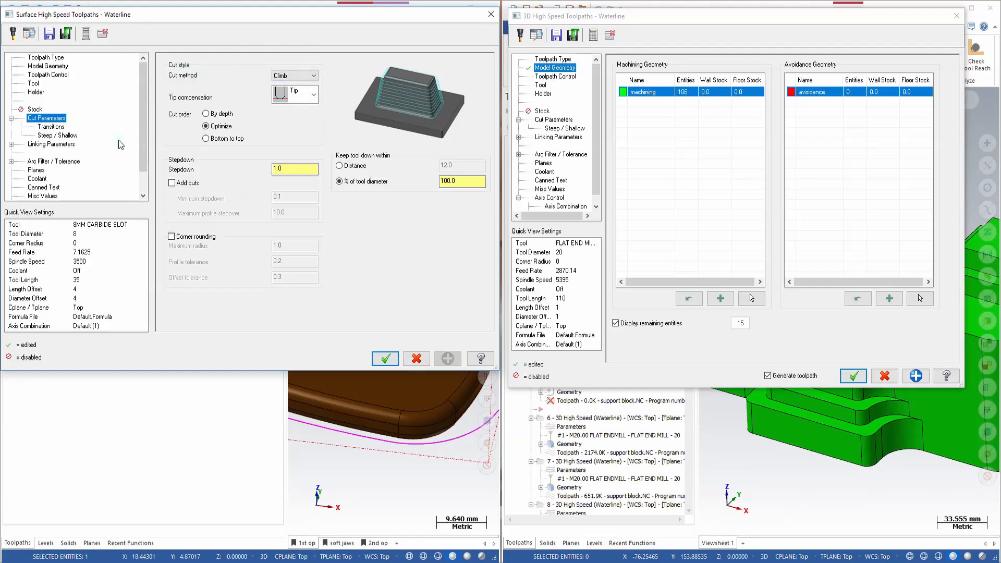
pyautogui.click(312, 75)
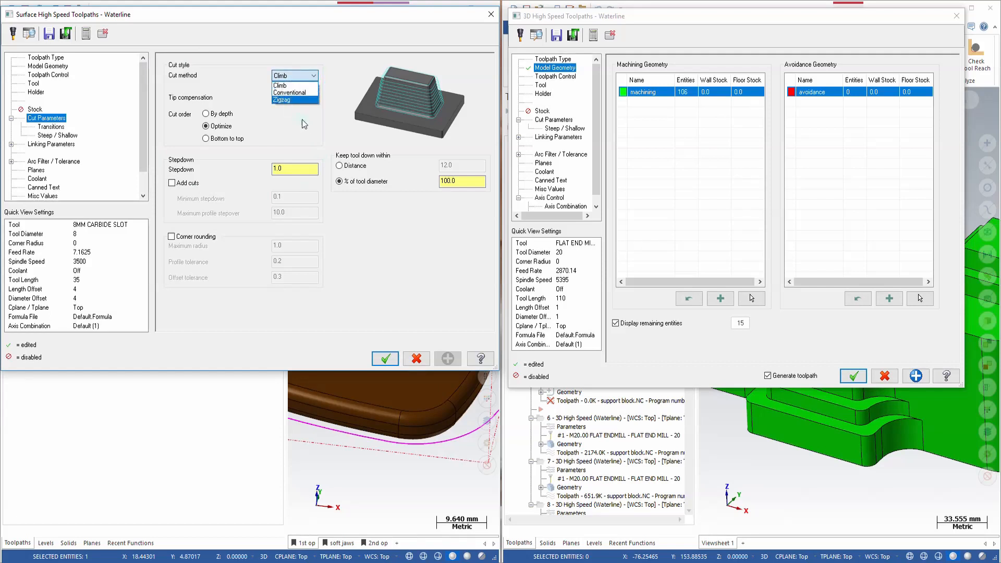
pyautogui.click(308, 116)
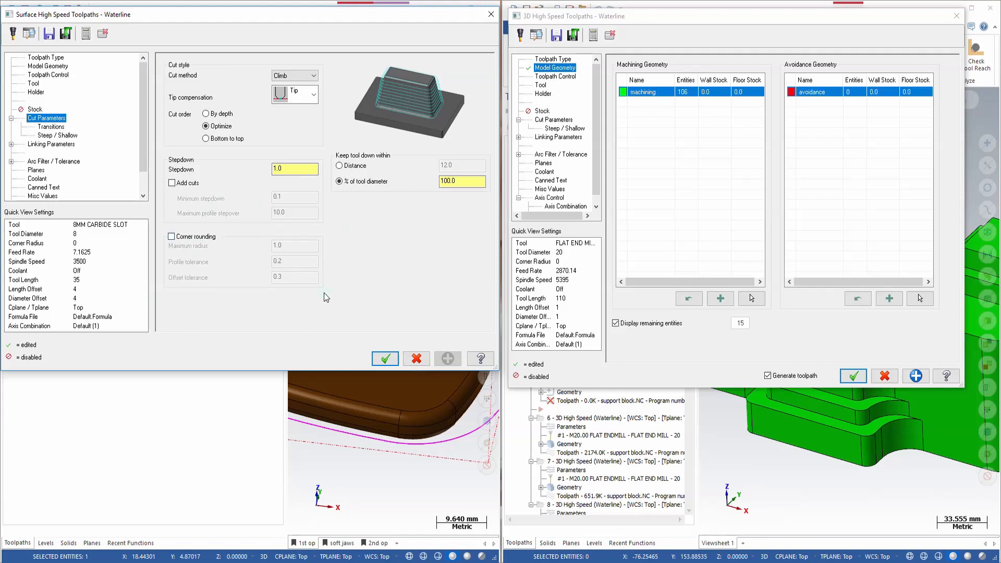
# Set the 3D High Speed Waterline's closed contour direction to Climb Spiral and review the open contour direction choices.
pyautogui.click(554, 120)
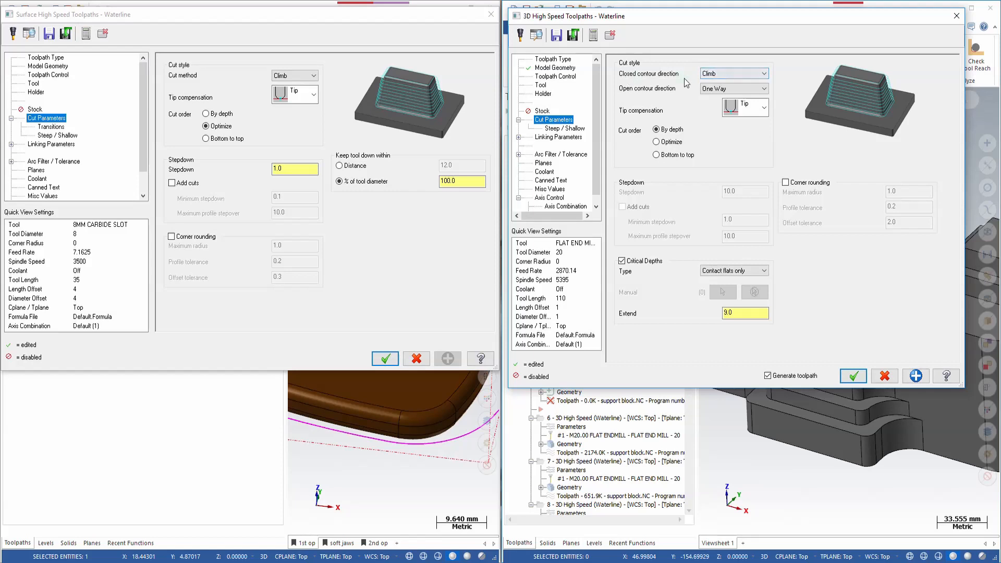
pyautogui.click(763, 76)
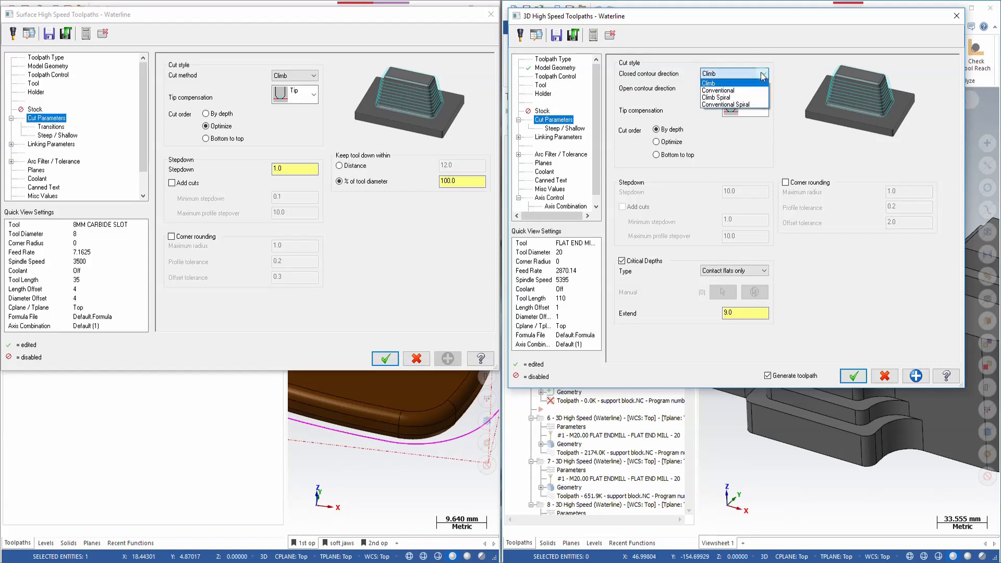
pyautogui.click(736, 98)
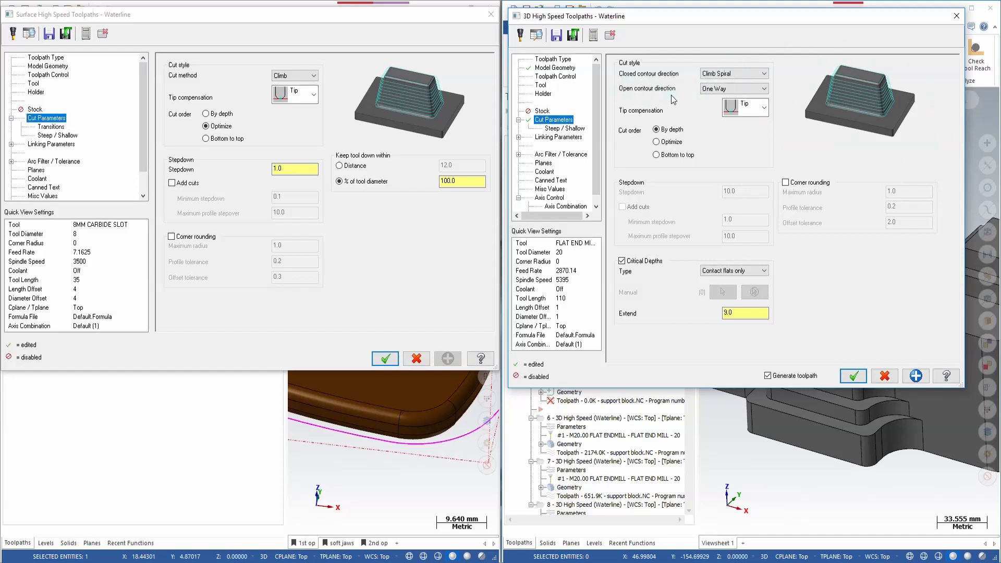
pyautogui.click(735, 90)
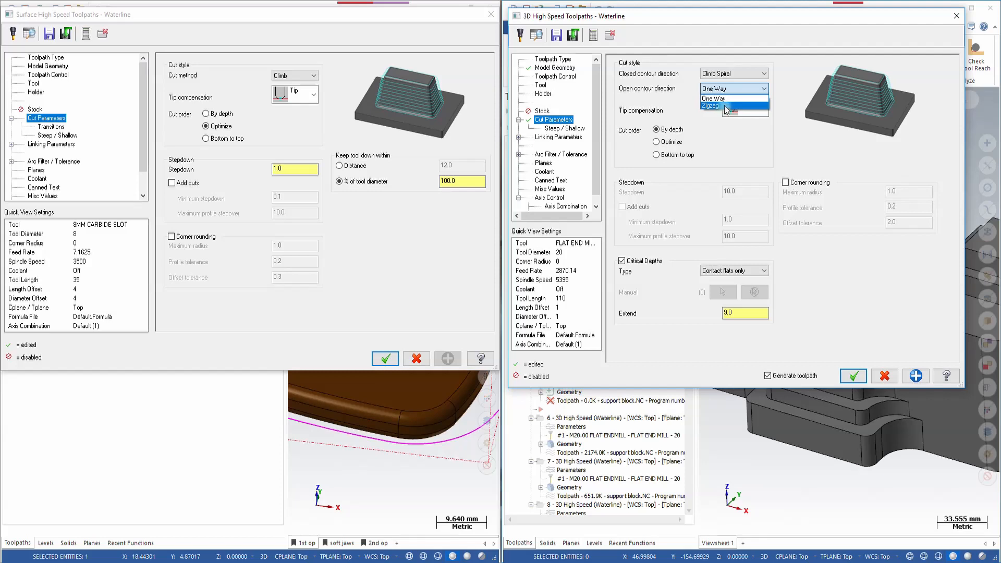
pyautogui.click(743, 89)
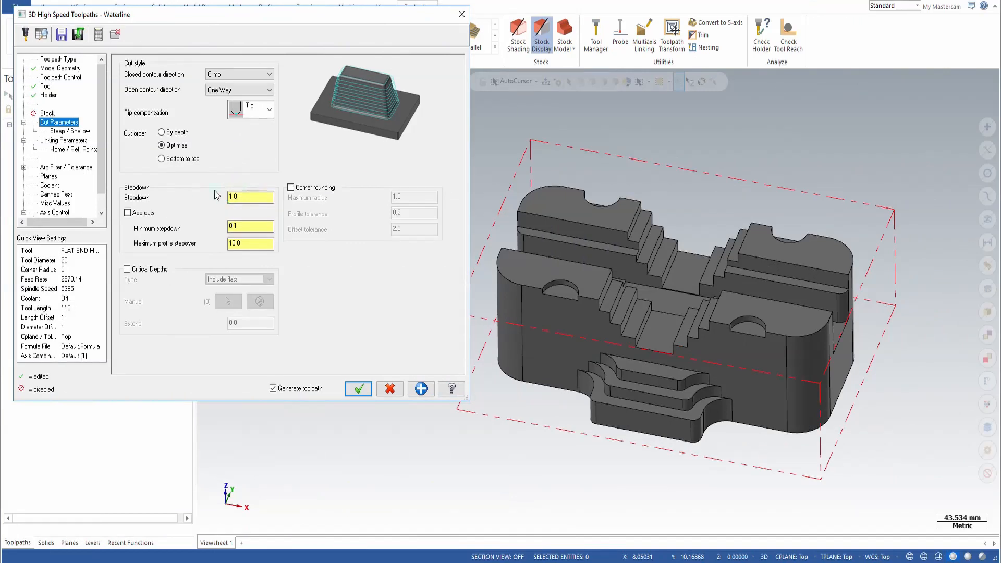
# Set the Waterline stepdown to 20.0 and minimum stepdown to 2.0, and generate the toolpath.
pyautogui.click(247, 194)
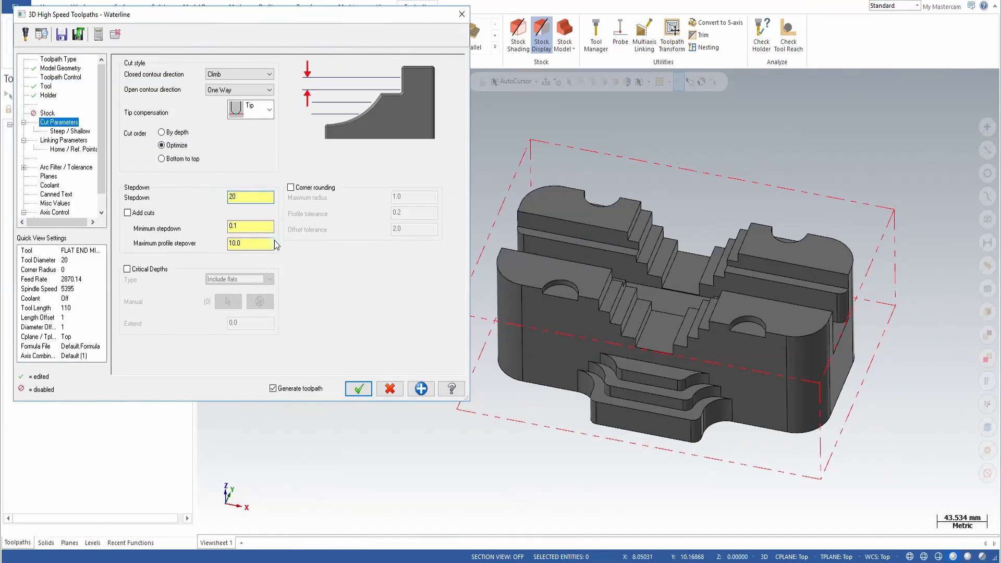
pyautogui.click(254, 225)
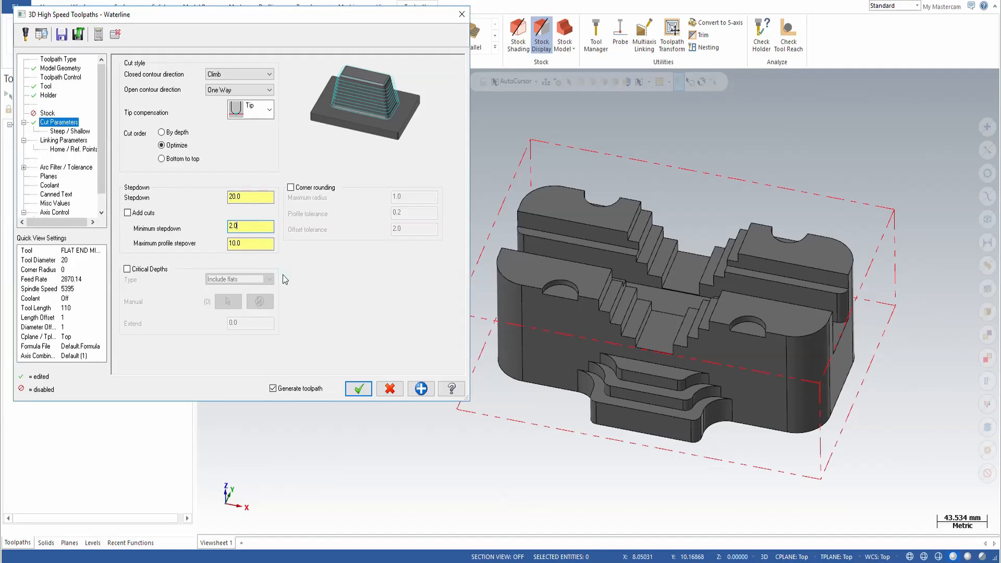
pyautogui.click(358, 389)
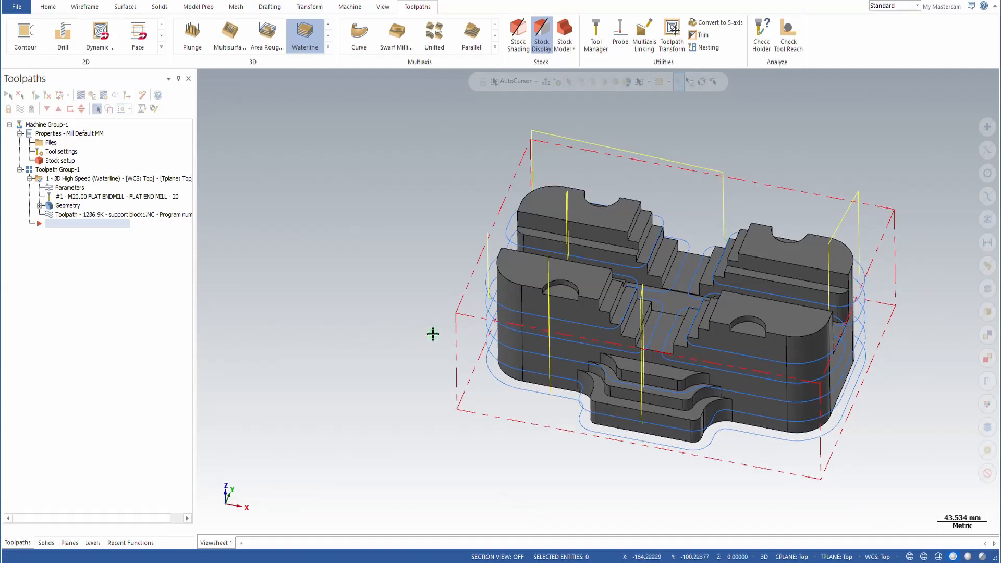
# Enable critical depths with the Include flats type in the fifth operation's Waterline cut parameters and regenerate its toolpath.
pyautogui.moveTo(431, 333)
pyautogui.mouseDown(button='middle')
pyautogui.moveTo(446, 292)
pyautogui.moveTo(440, 277)
pyautogui.moveTo(346, 277)
pyautogui.moveTo(431, 288)
pyautogui.moveTo(439, 306)
pyautogui.mouseUp(button='middle')
pyautogui.rightClick(440, 306)
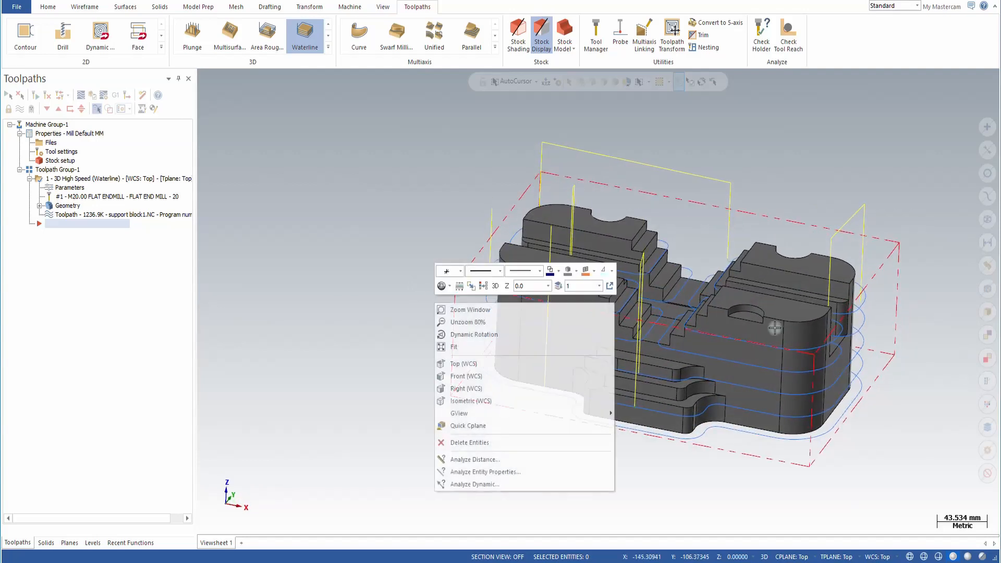
pyautogui.click(909, 393)
pyautogui.scroll(2, 913, 389)
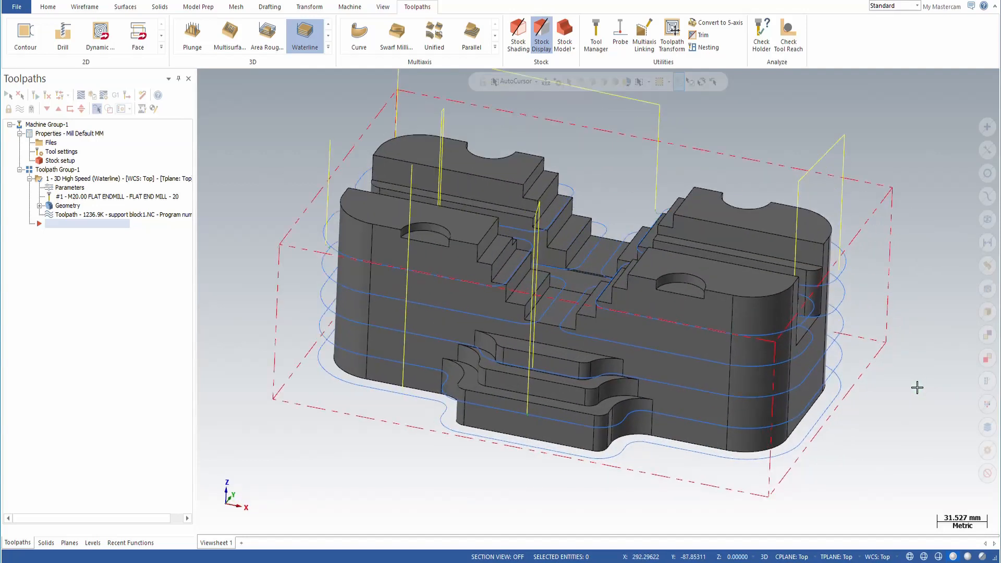
pyautogui.moveTo(858, 339)
pyautogui.mouseDown(button='middle')
pyautogui.moveTo(851, 331)
pyautogui.moveTo(860, 331)
pyautogui.moveTo(797, 360)
pyautogui.moveTo(425, 408)
pyautogui.moveTo(427, 415)
pyautogui.mouseUp(button='middle')
pyautogui.scroll(-1, 531, 499)
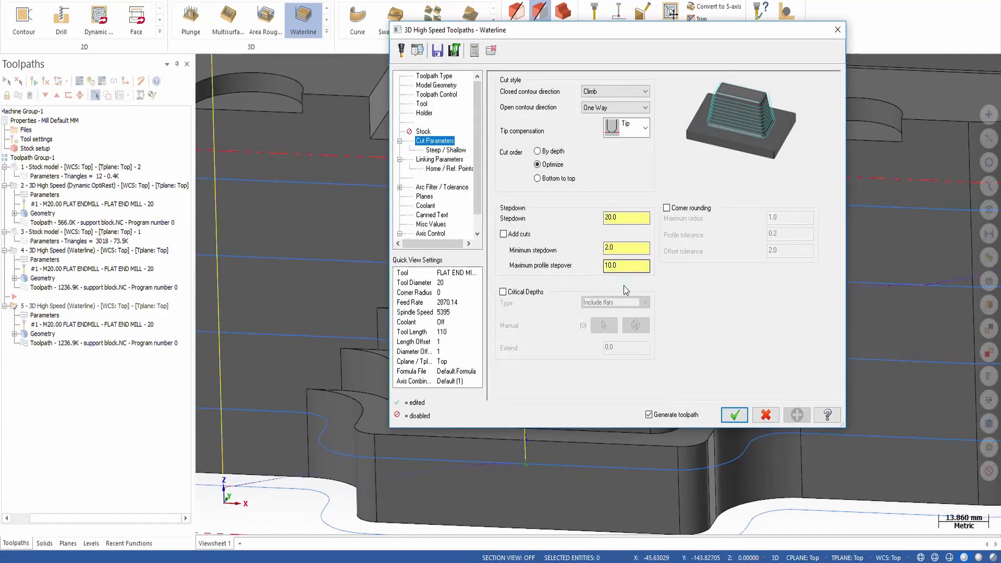
pyautogui.click(503, 295)
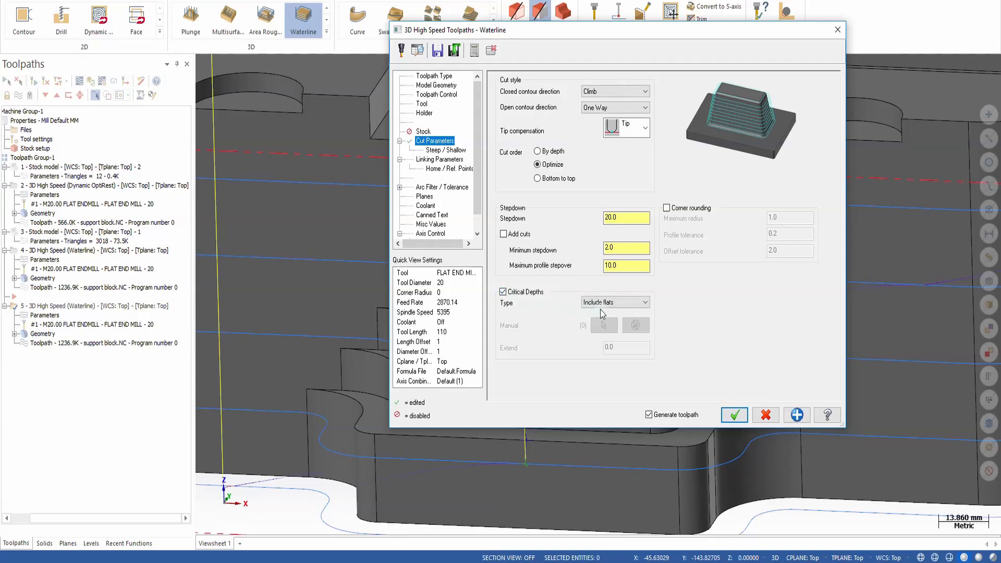
pyautogui.click(644, 303)
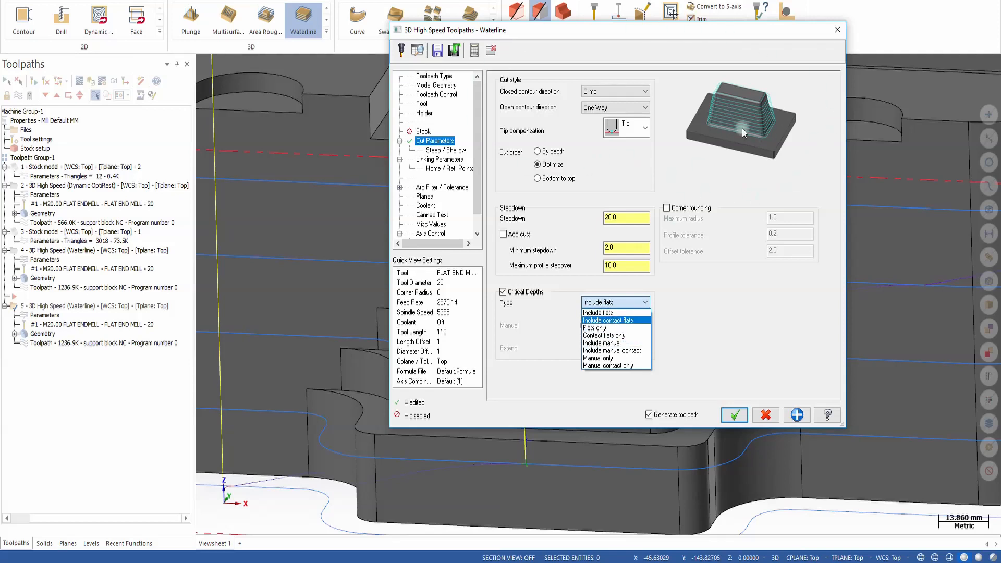
pyautogui.click(604, 313)
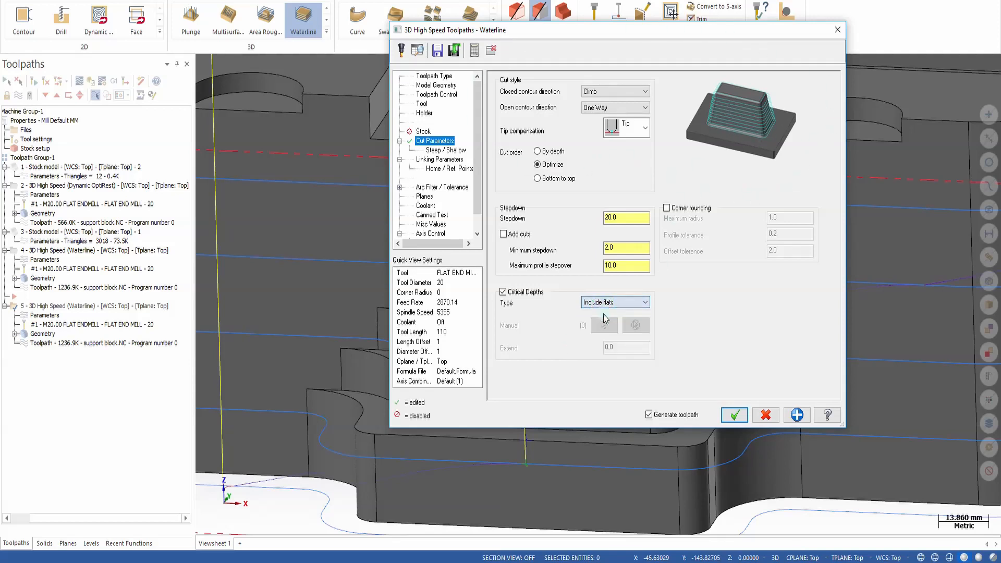
pyautogui.click(734, 416)
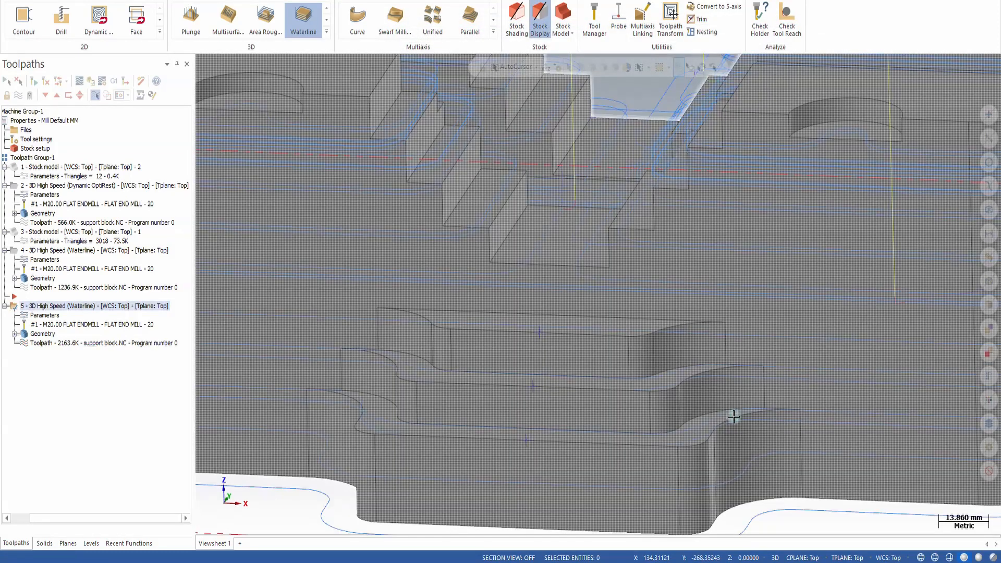
# Examine the Include flats toolpath's cutting passes around the block's steps and outer walls.
pyautogui.scroll(-3, 711, 389)
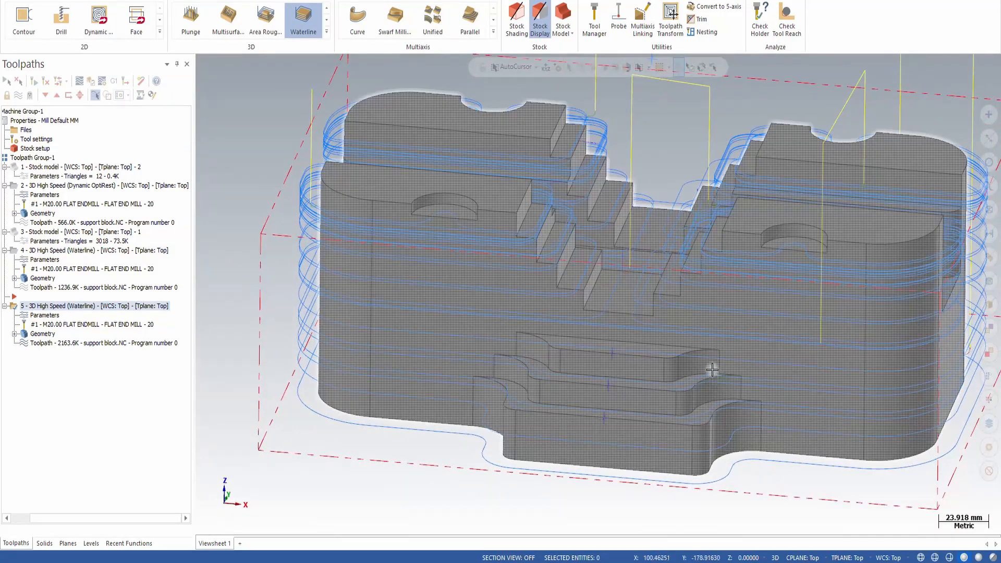
pyautogui.scroll(3, 652, 368)
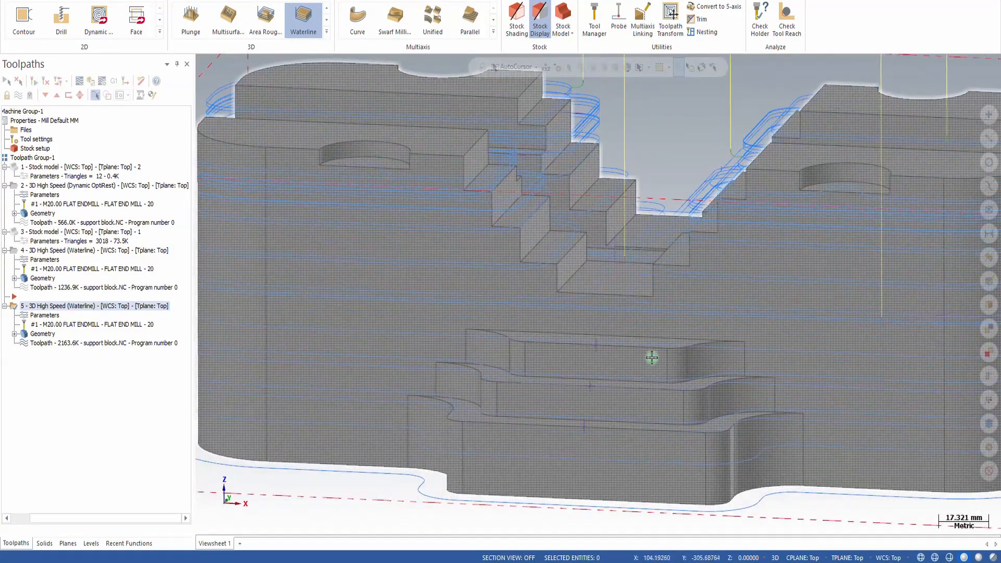
pyautogui.moveTo(652, 357); pyautogui.dragTo(671, 342, button='middle')
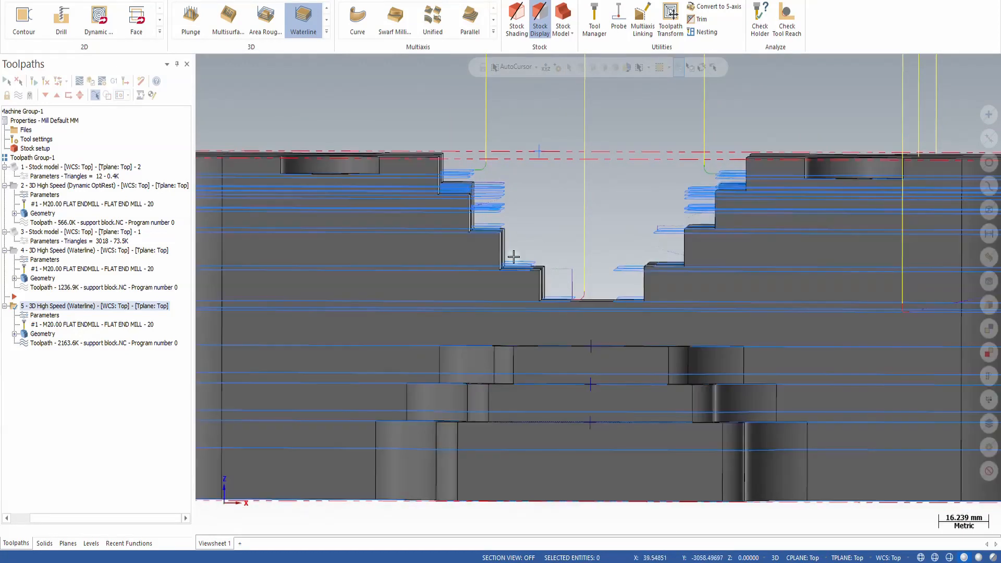
pyautogui.scroll(4, 515, 258)
pyautogui.scroll(-6, 545, 273)
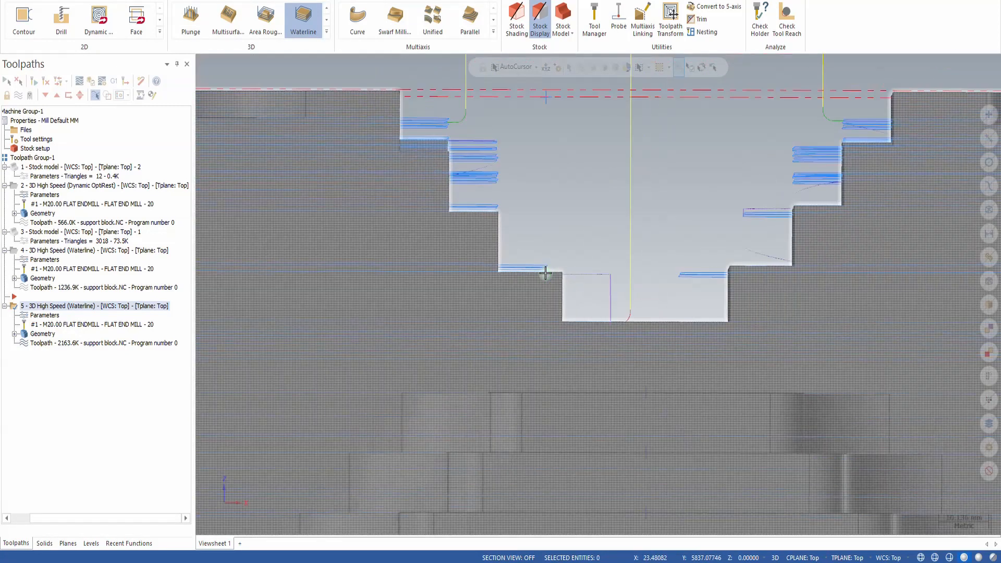
pyautogui.moveTo(542, 269); pyautogui.dragTo(521, 358, button='middle')
pyautogui.scroll(-3, 528, 284)
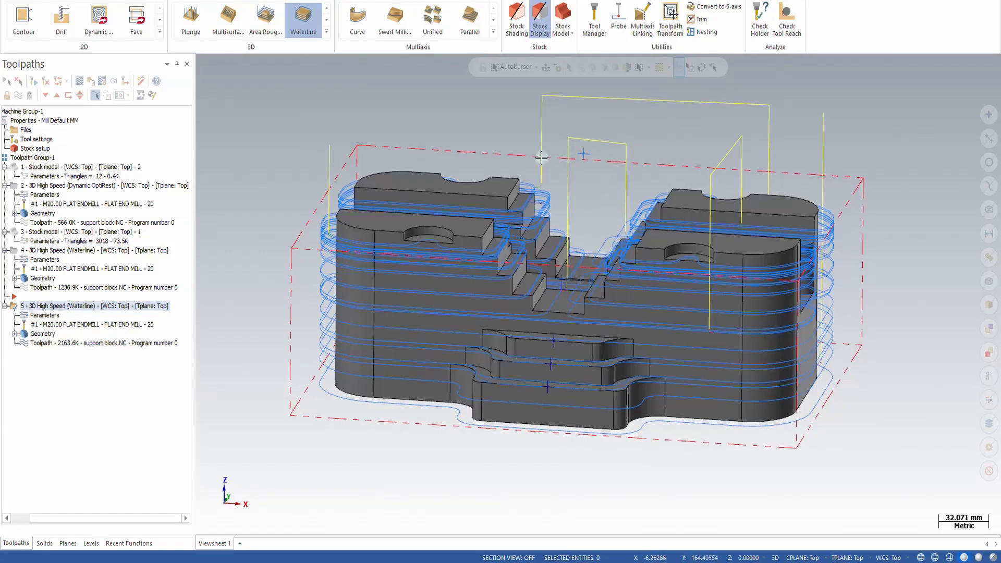
pyautogui.scroll(5, 412, 272)
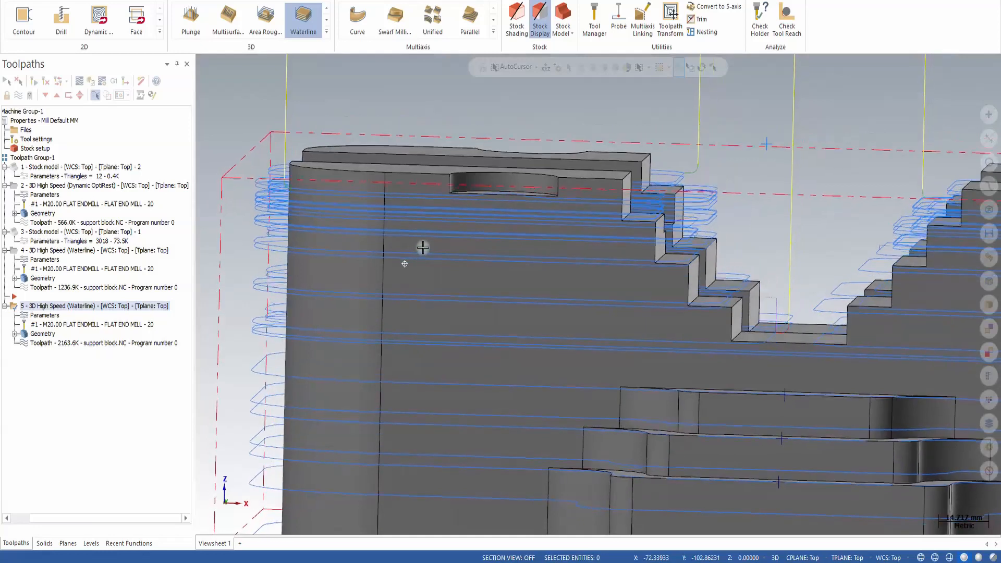
pyautogui.scroll(-2, 451, 264)
pyautogui.moveTo(368, 269)
pyautogui.mouseDown(button='middle')
pyautogui.moveTo(371, 261)
pyautogui.moveTo(365, 271)
pyautogui.mouseUp(button='middle')
pyautogui.scroll(2, 332, 256)
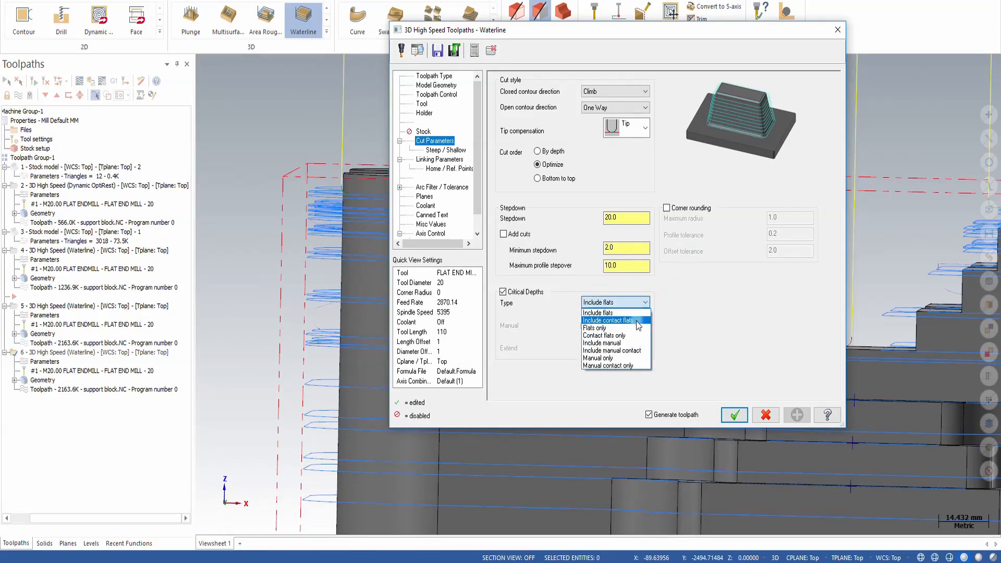
# Set the sixth operation's critical depths type to Include contact flats and regenerate its toolpath.
pyautogui.click(638, 320)
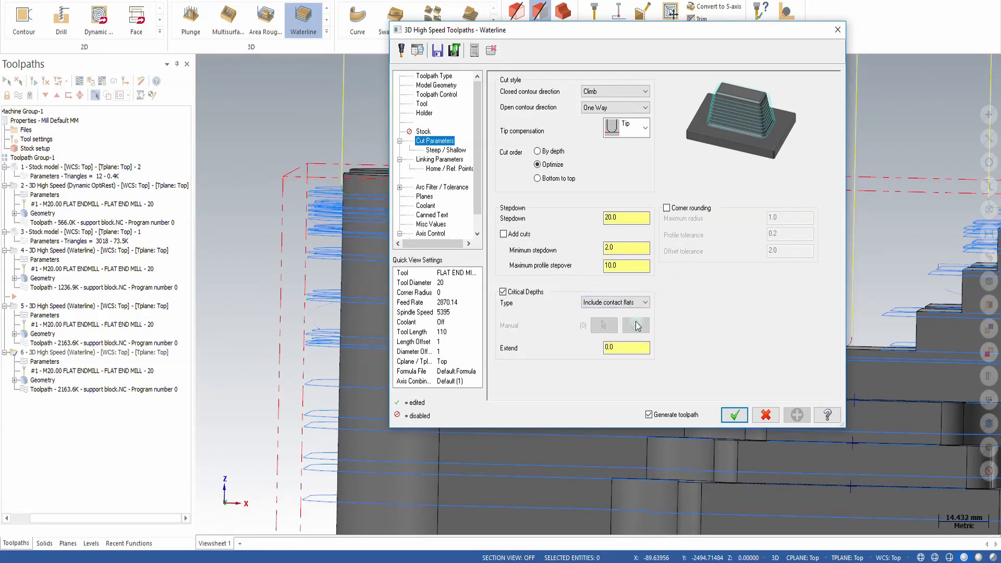
pyautogui.click(730, 417)
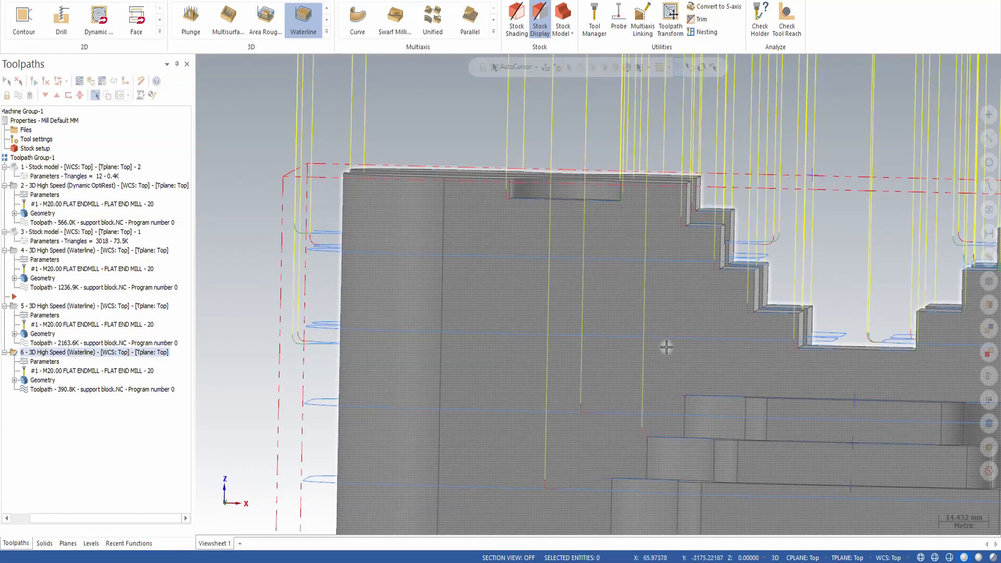
# Examine the Include contact flats toolpath along the steps, side ledges and outer walls, and close Backplot.
pyautogui.moveTo(661, 355); pyautogui.dragTo(594, 355, button='middle')
pyautogui.scroll(-2, 594, 365)
pyautogui.scroll(-2, 621, 356)
pyautogui.scroll(3, 723, 504)
pyautogui.scroll(-3, 713, 265)
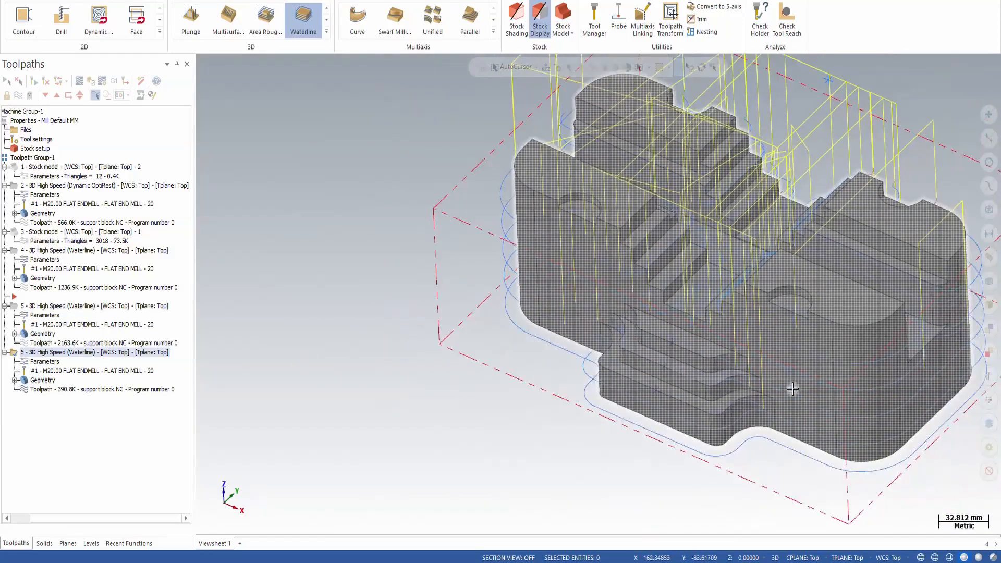
pyautogui.scroll(3, 792, 389)
pyautogui.moveTo(722, 398)
pyautogui.mouseDown(button='middle')
pyautogui.moveTo(766, 373)
pyautogui.moveTo(785, 328)
pyautogui.mouseUp(button='middle')
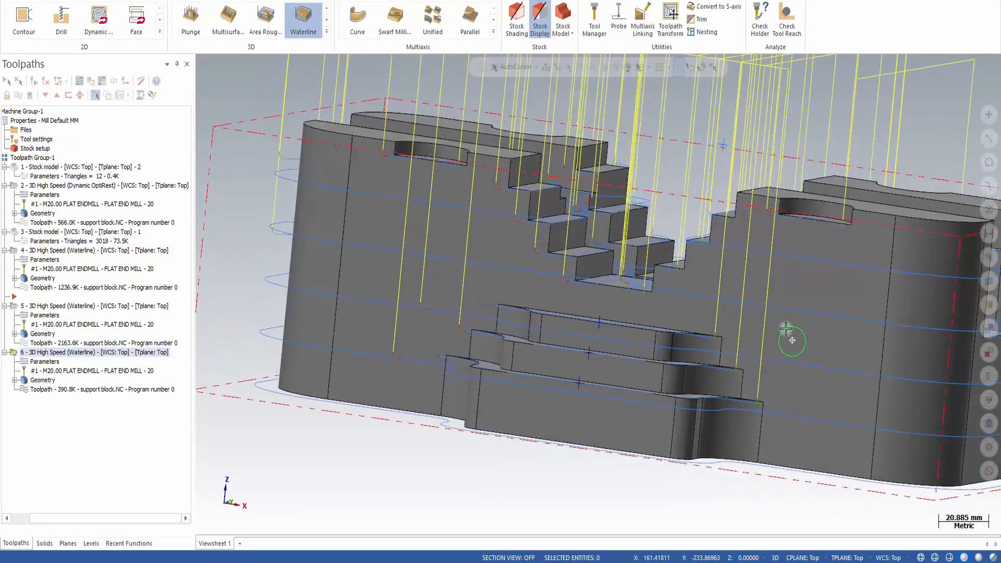
pyautogui.scroll(-2, 724, 326)
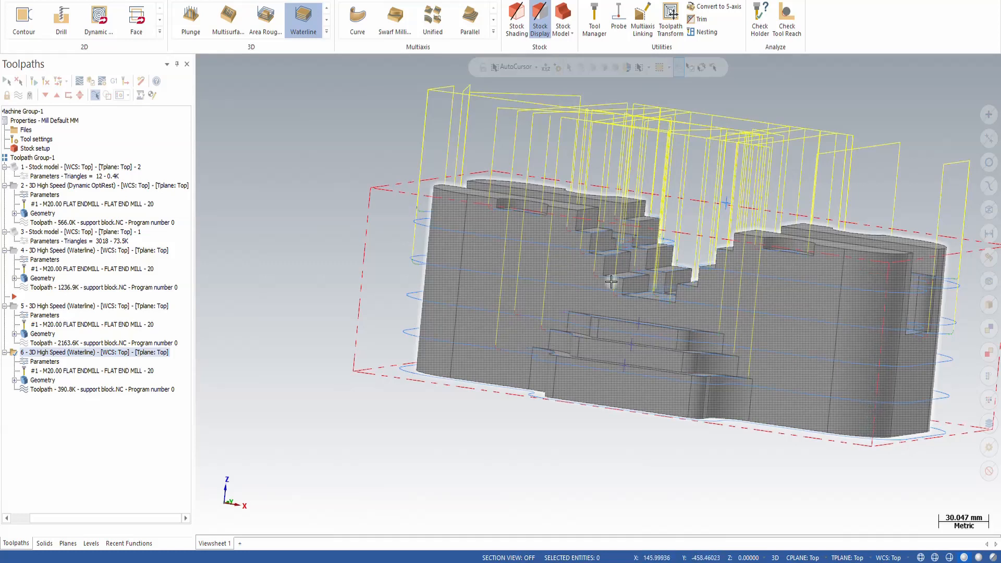
pyautogui.scroll(5, 611, 282)
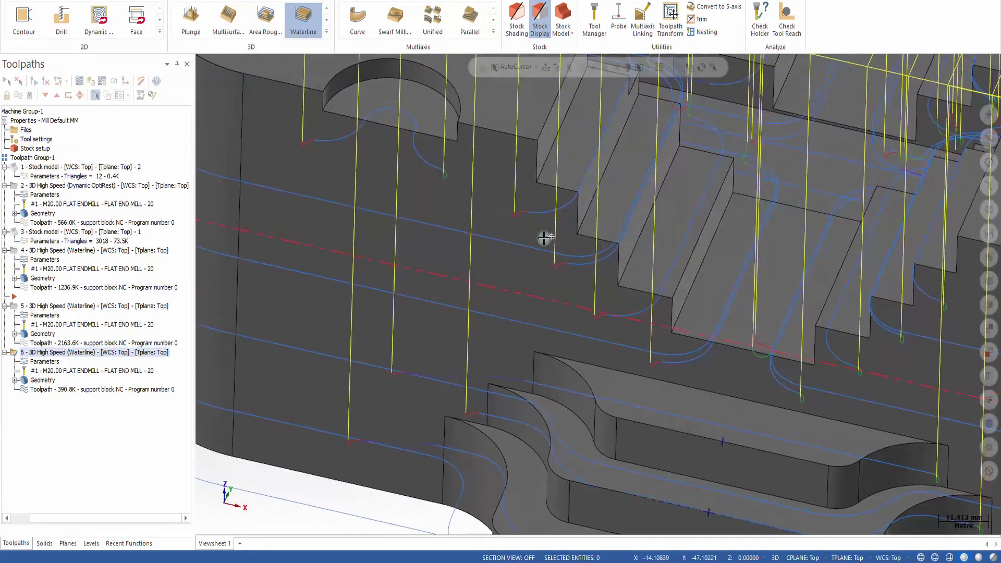
pyautogui.moveTo(543, 238); pyautogui.dragTo(565, 183, button='middle')
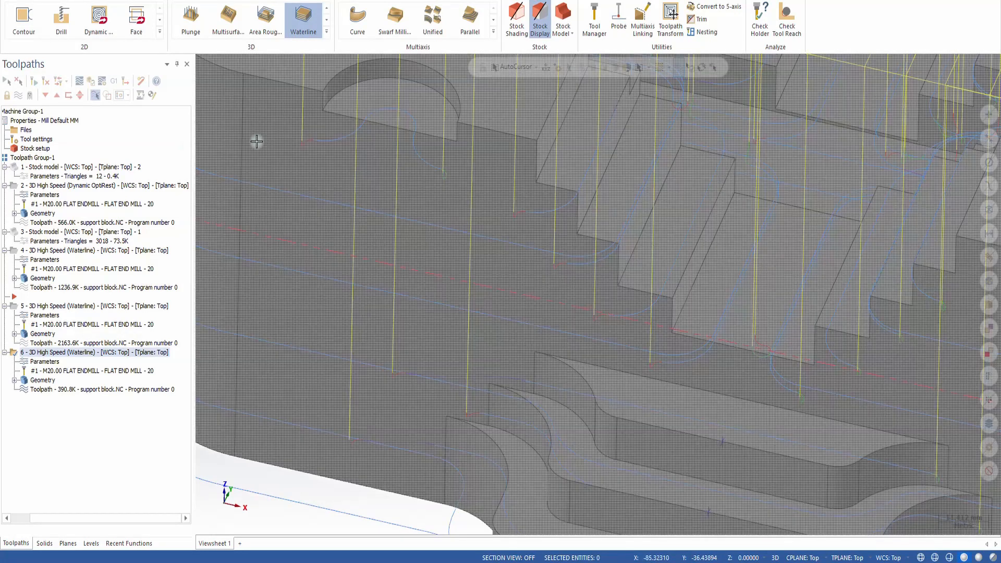
pyautogui.scroll(-2, 547, 393)
pyautogui.moveTo(558, 384); pyautogui.dragTo(533, 364, button='middle')
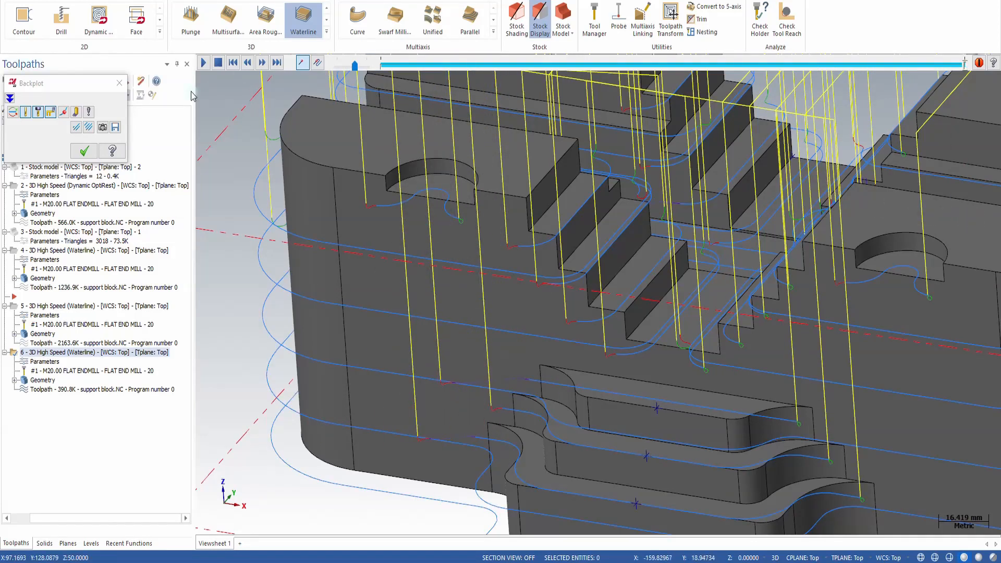
pyautogui.click(84, 150)
# Copy the sixth Waterline operation after itself and regenerate the copy with critical depths type Flats only.
pyautogui.moveTo(58, 353); pyautogui.dragTo(99, 353, button='right')
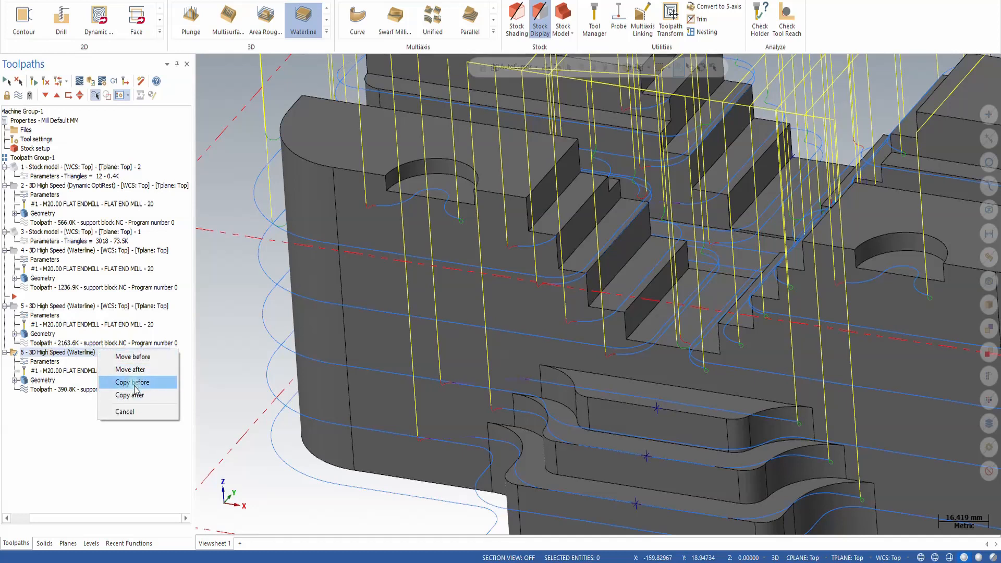
pyautogui.click(131, 395)
pyautogui.click(46, 408)
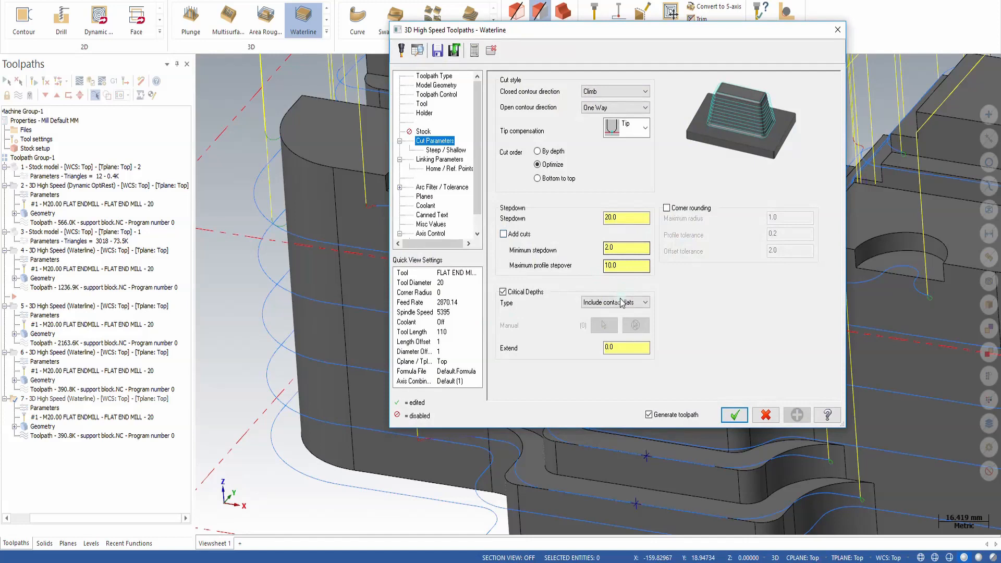
pyautogui.click(621, 304)
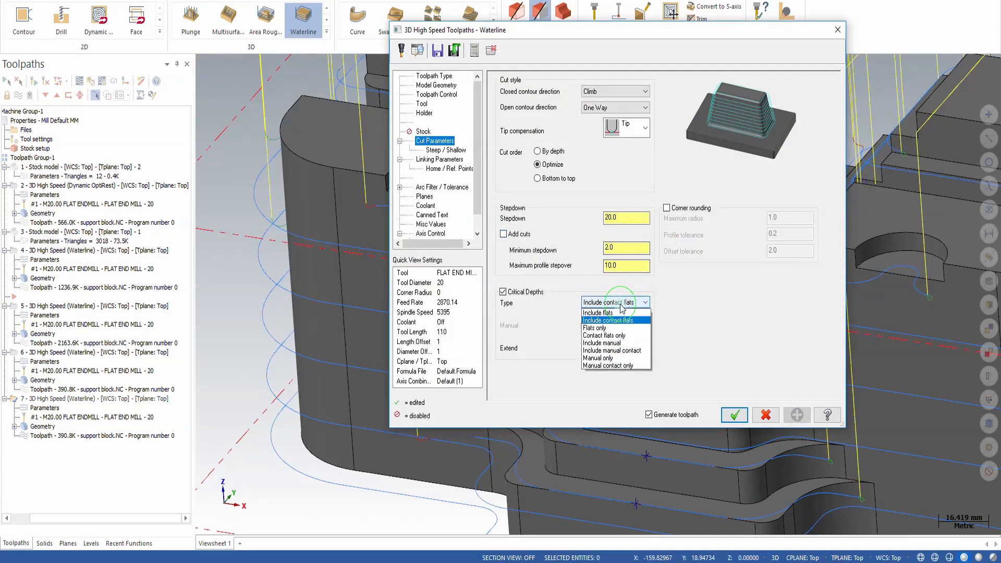
pyautogui.click(615, 328)
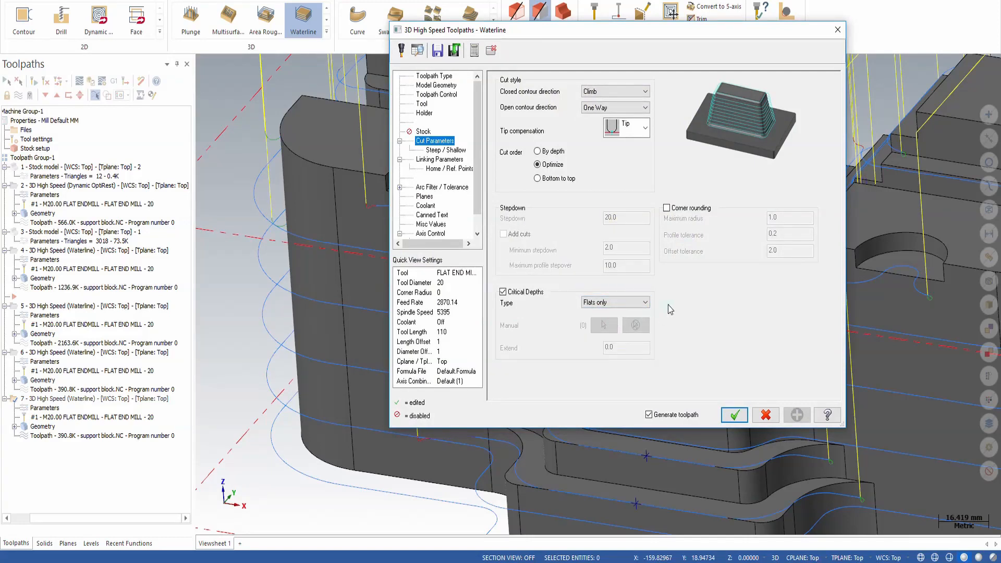
pyautogui.click(732, 415)
# Examine the pass heights of the Flats only toolpath around the block's outer corner, steps and ledges.
pyautogui.scroll(-4, 591, 316)
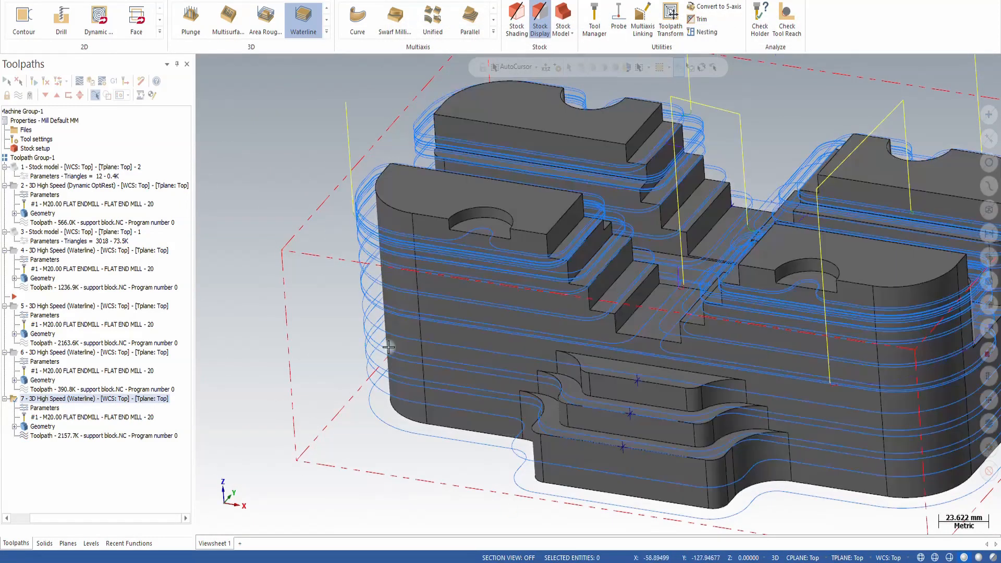
pyautogui.moveTo(393, 345); pyautogui.dragTo(448, 321, button='middle')
pyautogui.scroll(2, 339, 233)
pyautogui.moveTo(386, 227)
pyautogui.mouseDown(button='middle')
pyautogui.moveTo(362, 224)
pyautogui.moveTo(403, 200)
pyautogui.moveTo(392, 166)
pyautogui.mouseUp(button='middle')
pyautogui.scroll(3, 367, 215)
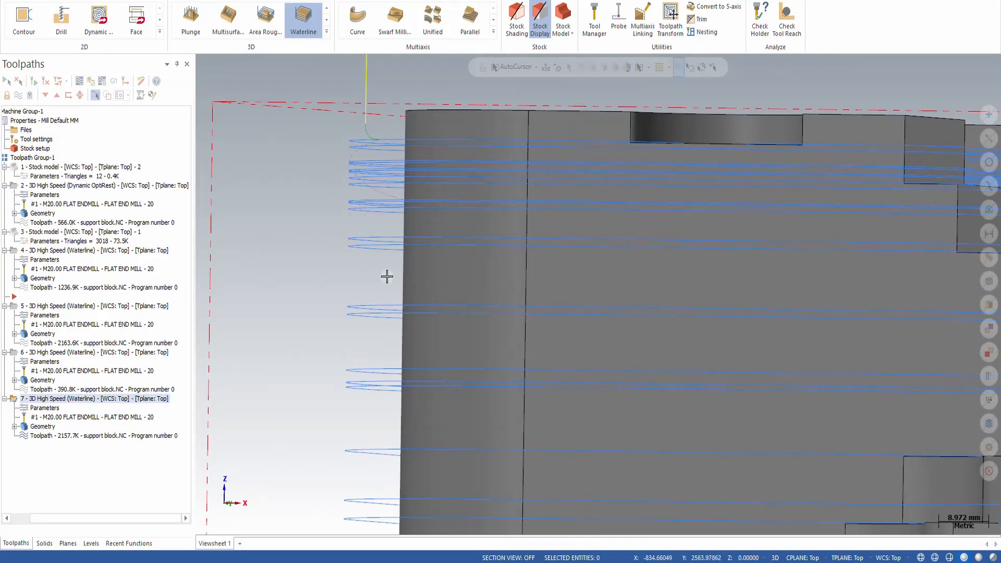
pyautogui.scroll(-4, 415, 154)
pyautogui.moveTo(422, 172); pyautogui.dragTo(428, 212, button='middle')
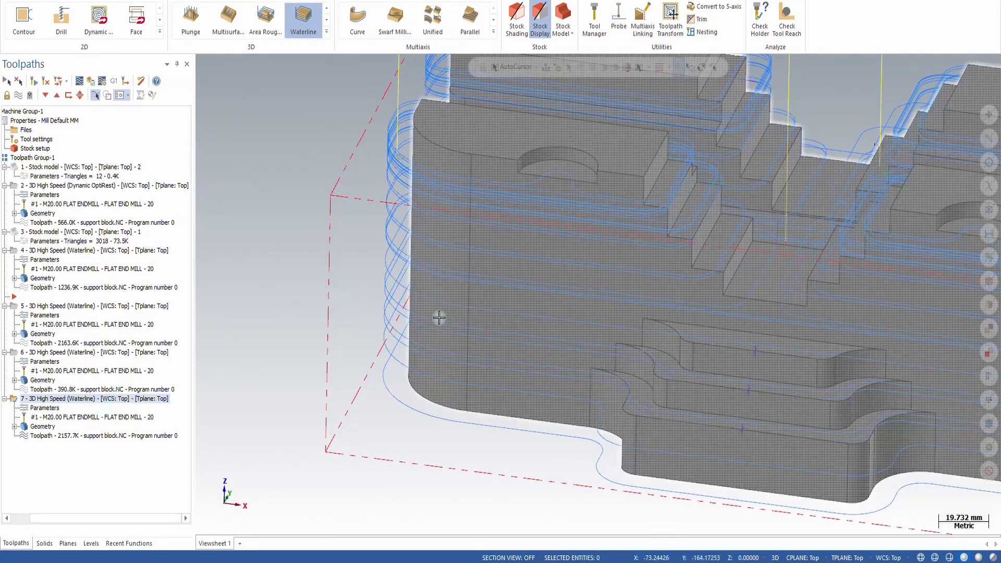
pyautogui.moveTo(438, 320); pyautogui.dragTo(539, 299, button='middle')
pyautogui.scroll(1, 580, 301)
pyautogui.scroll(-3, 510, 282)
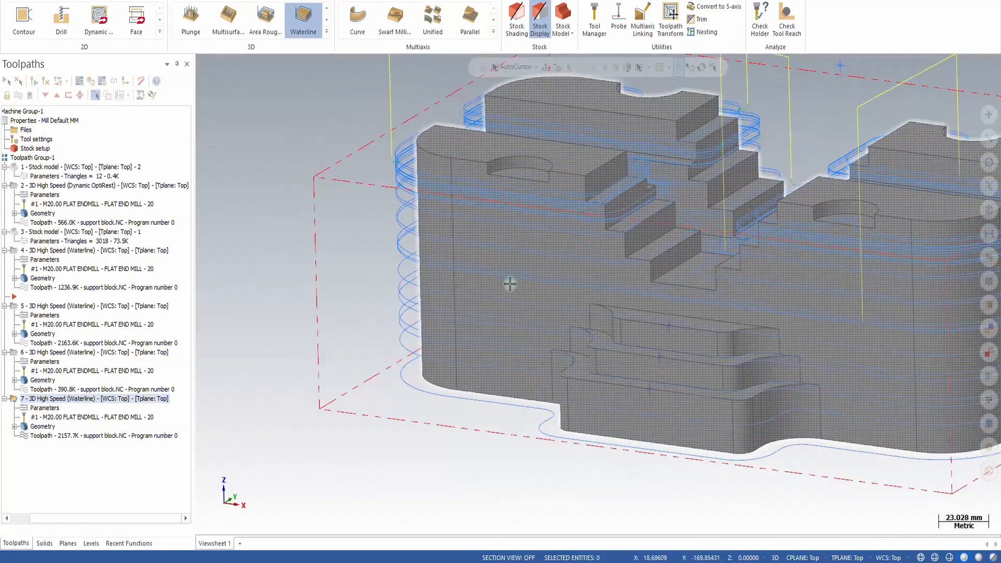
pyautogui.scroll(3, 736, 340)
pyautogui.moveTo(663, 331)
pyautogui.mouseDown(button='middle')
pyautogui.moveTo(681, 306)
pyautogui.moveTo(664, 316)
pyautogui.mouseUp(button='middle')
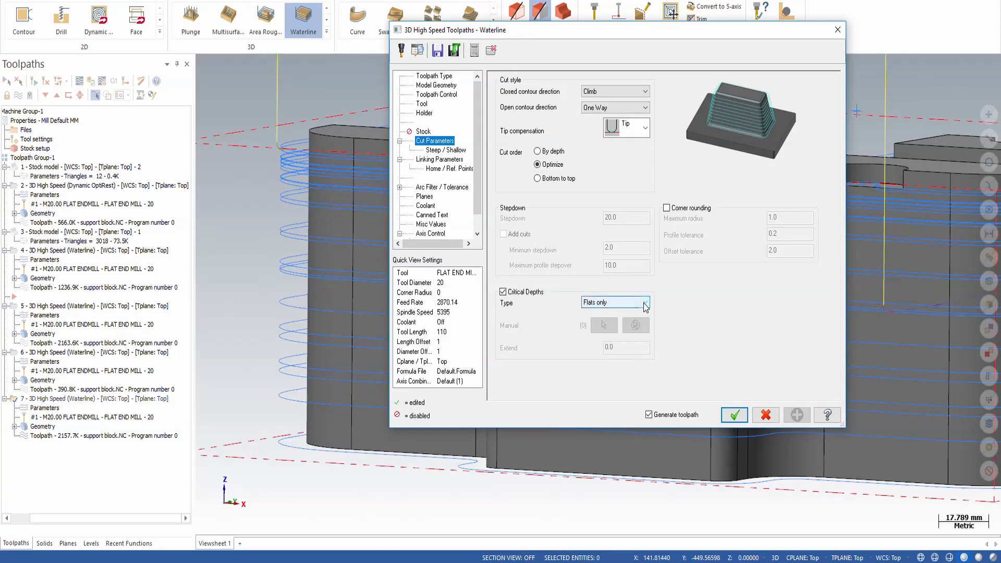
# Set the seventh operation's critical depths type to Contact flats only, regenerate it and examine the passes along the steps and side ledges.
pyautogui.click(645, 303)
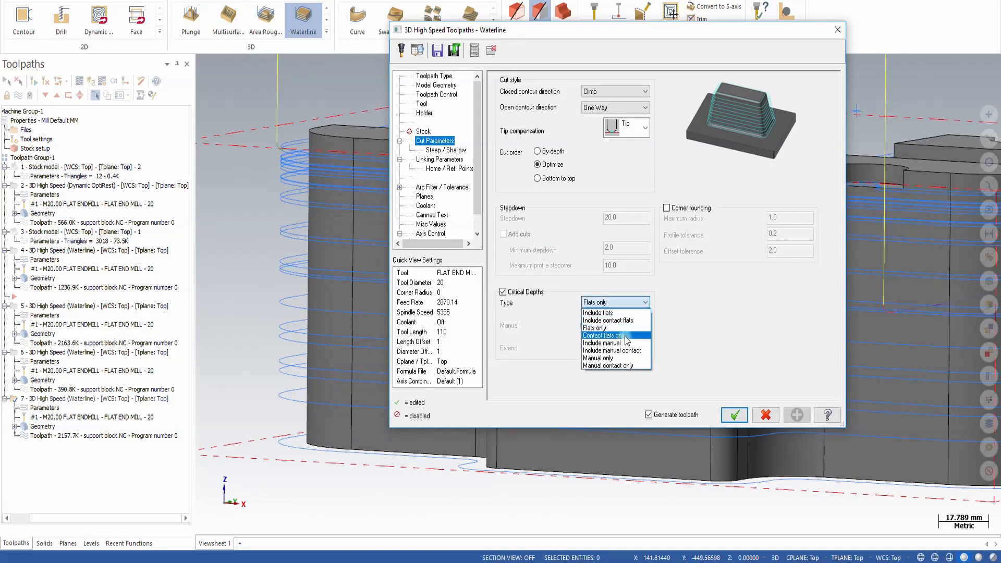
pyautogui.click(595, 343)
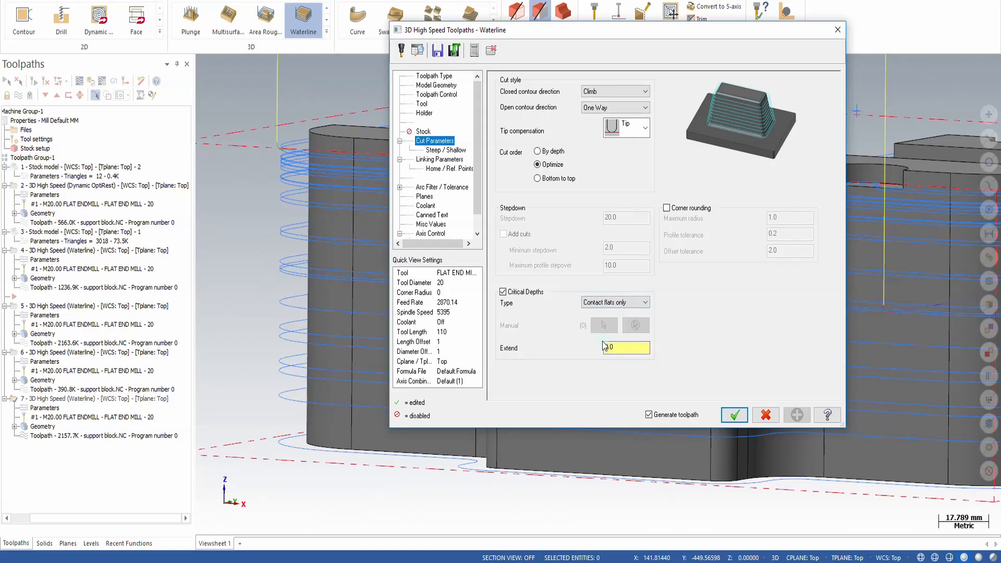
pyautogui.click(734, 415)
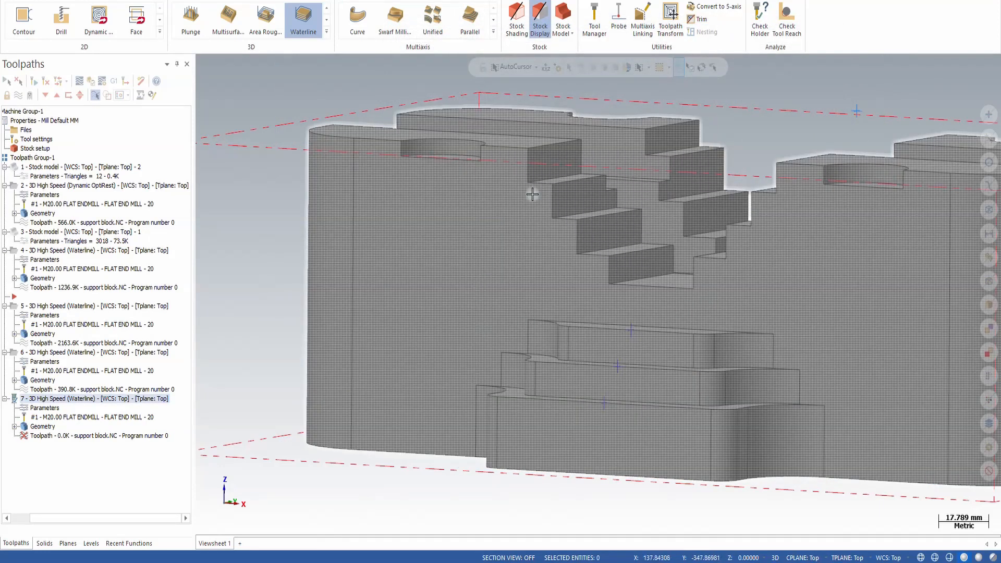
pyautogui.moveTo(756, 330); pyautogui.dragTo(733, 369, button='middle')
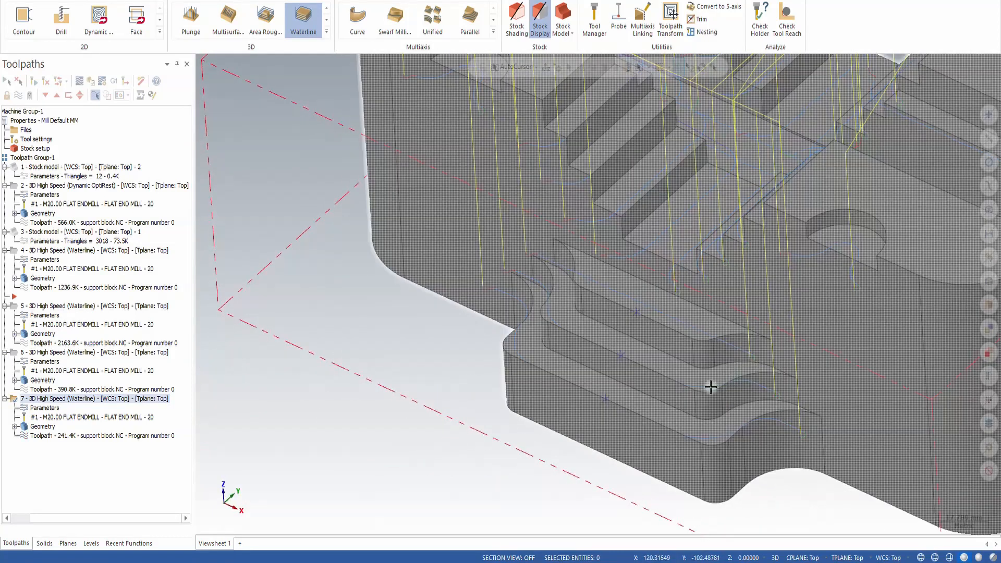
pyautogui.scroll(3, 732, 369)
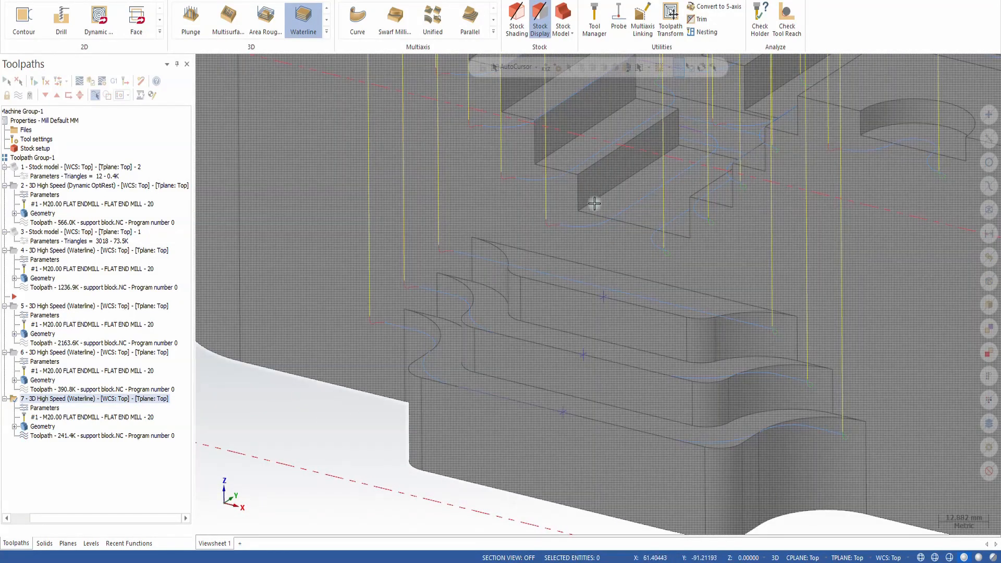
pyautogui.scroll(-2, 631, 318)
pyautogui.moveTo(605, 344)
pyautogui.mouseDown(button='middle')
pyautogui.moveTo(623, 312)
pyautogui.moveTo(676, 322)
pyautogui.mouseUp(button='middle')
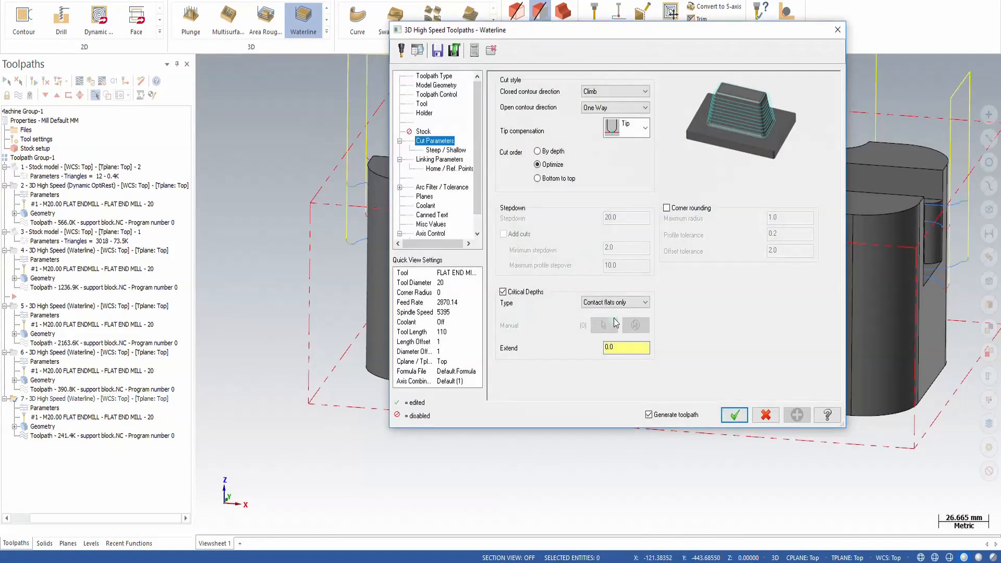
# Regenerate the seventh operation with critical depths type Include manual, using the points on the three side ledges as critical depths.
pyautogui.click(642, 302)
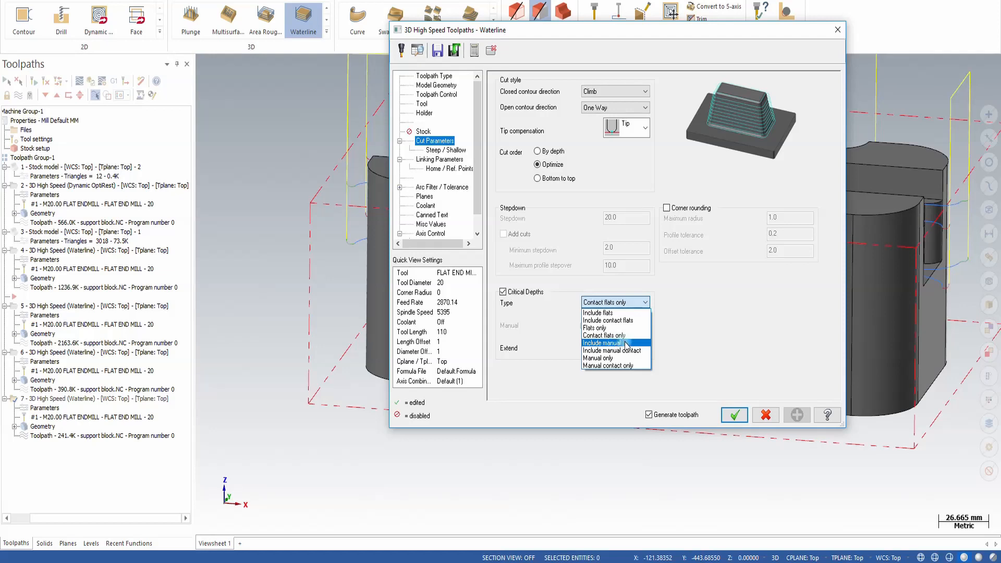
pyautogui.click(627, 344)
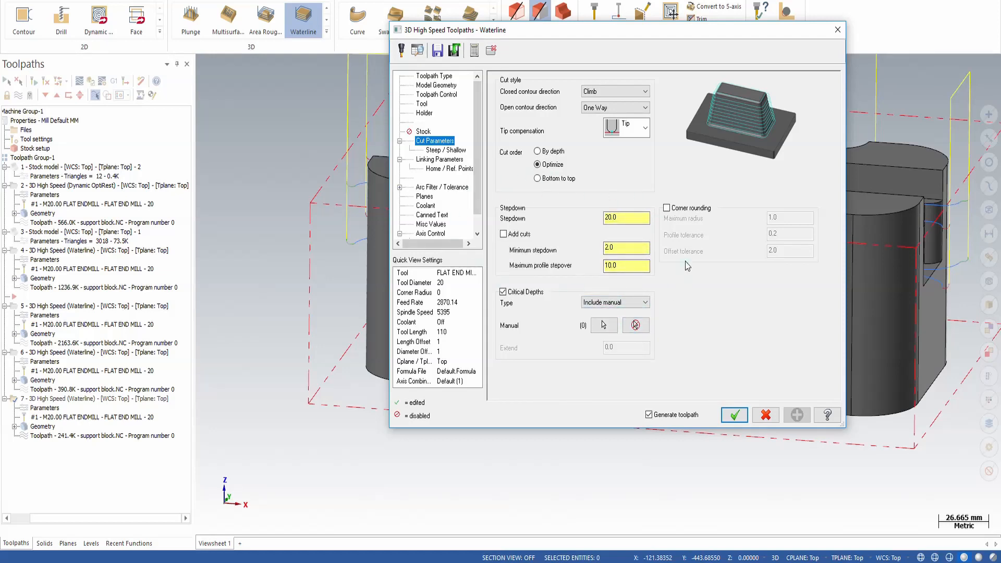
pyautogui.click(603, 325)
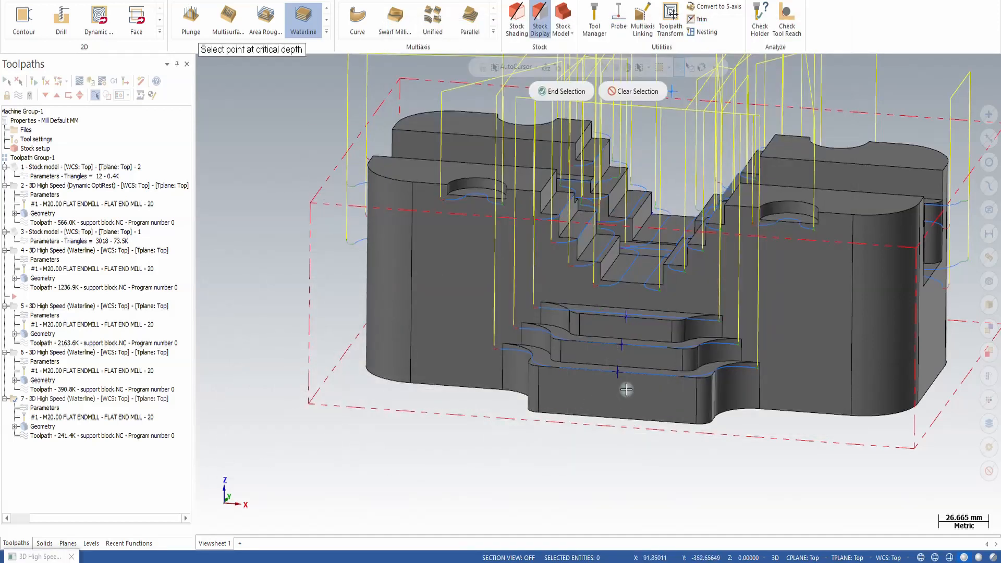
pyautogui.click(618, 374)
pyautogui.click(622, 345)
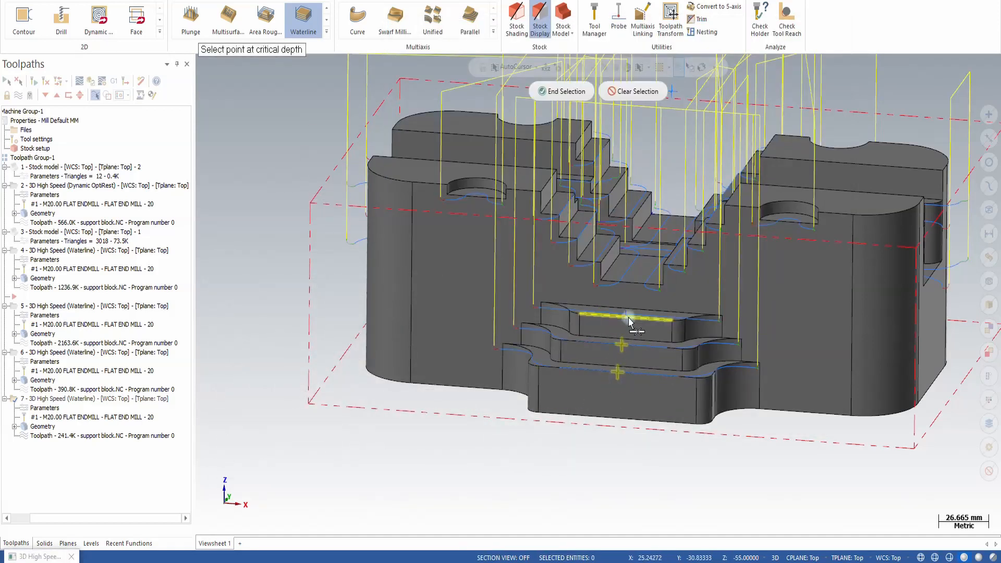
pyautogui.click(629, 320)
pyautogui.click(561, 91)
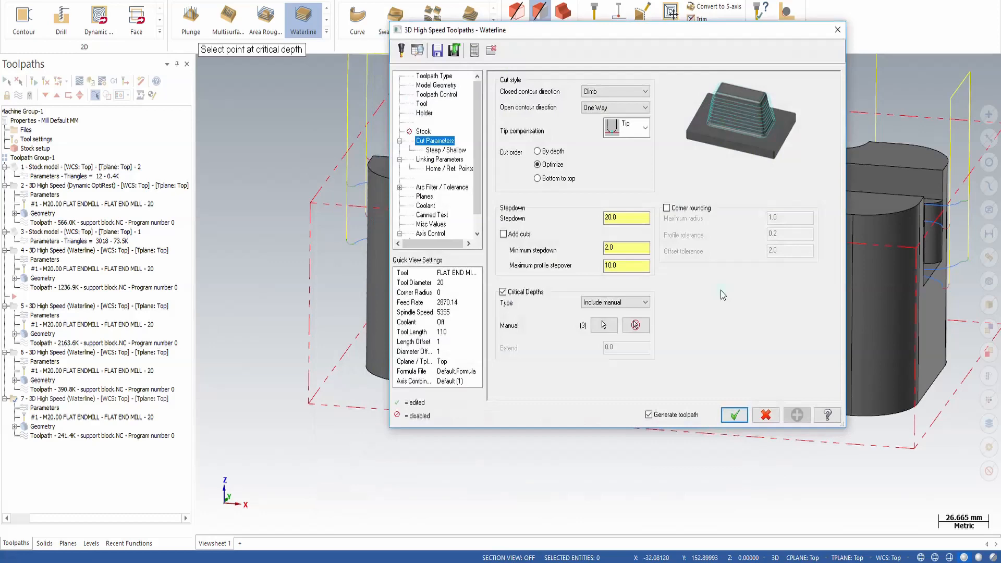
pyautogui.click(735, 415)
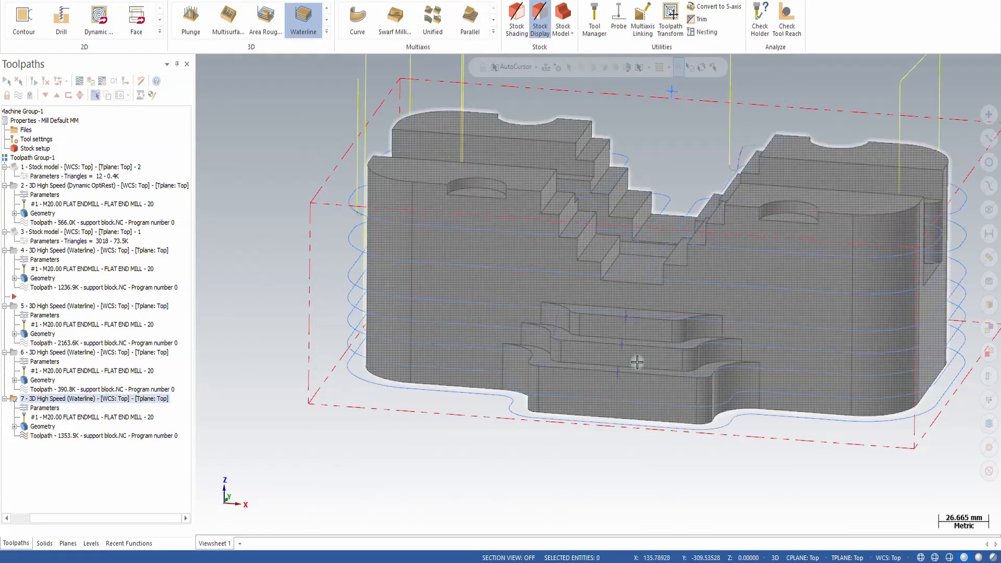
pyautogui.scroll(1, 397, 348)
pyautogui.moveTo(411, 337); pyautogui.dragTo(419, 316, button='middle')
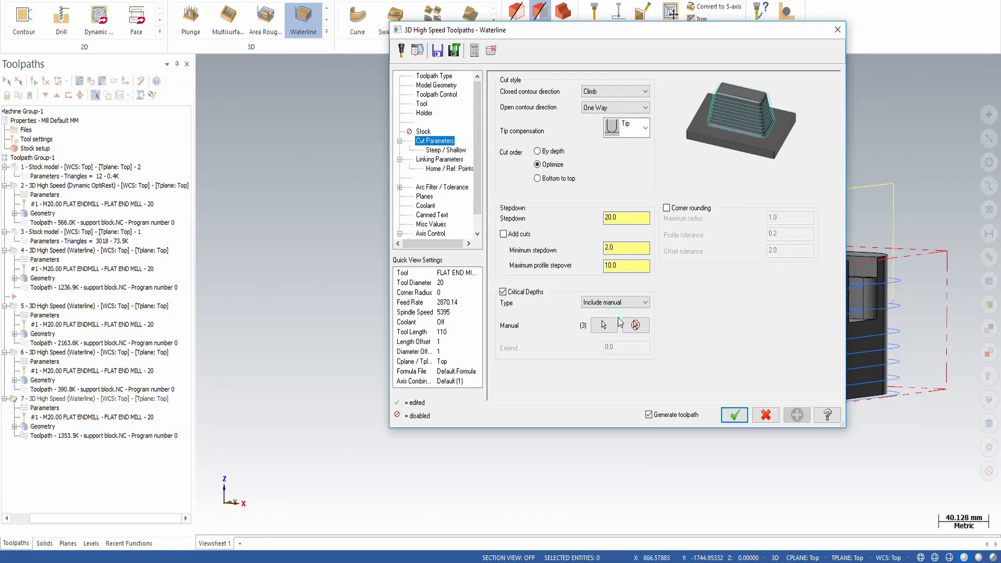
# Set the critical depths type to Include manual contact and pick depth points on the stair's lowest floor edge and an upper step's front edge.
pyautogui.click(645, 302)
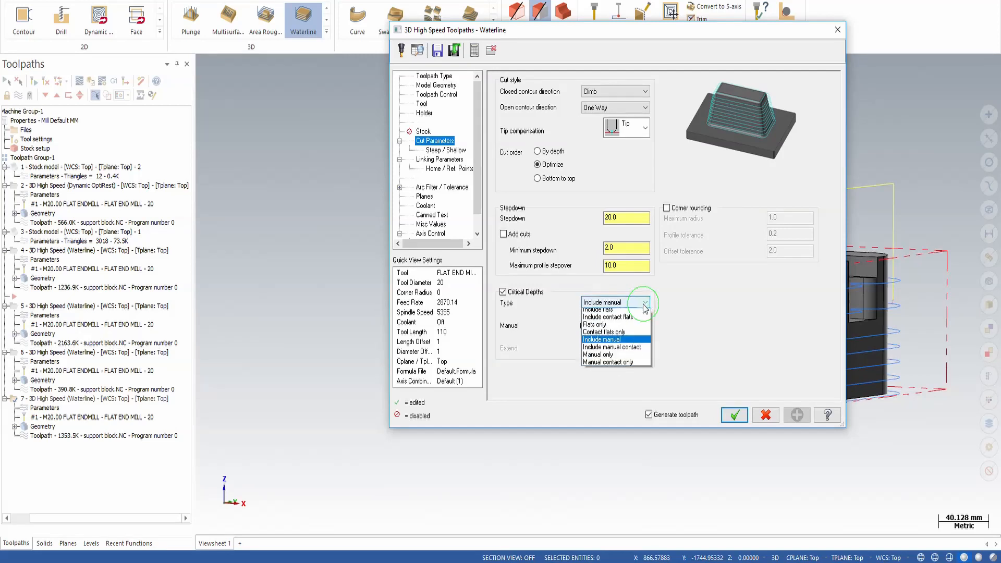
pyautogui.click(634, 351)
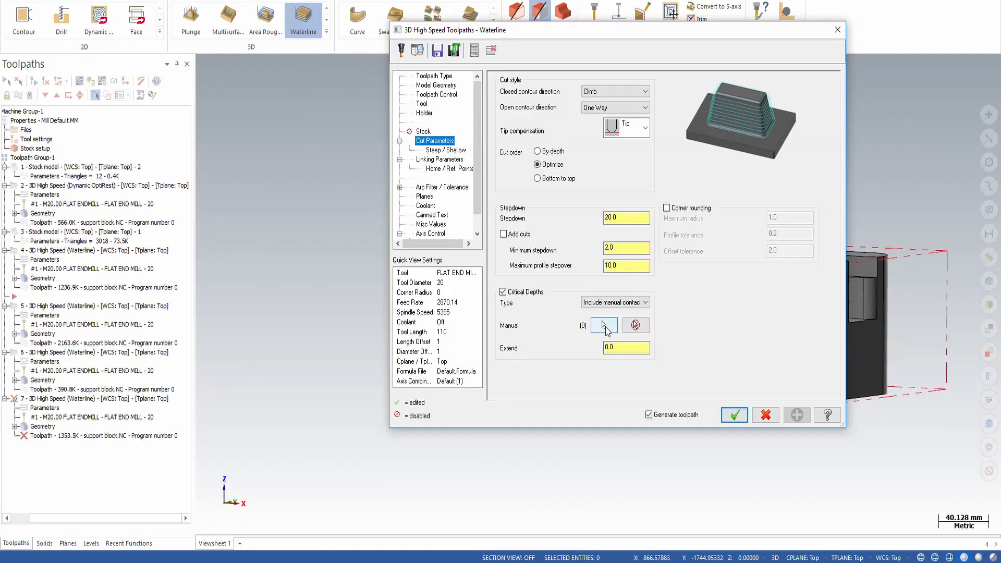
pyautogui.click(604, 325)
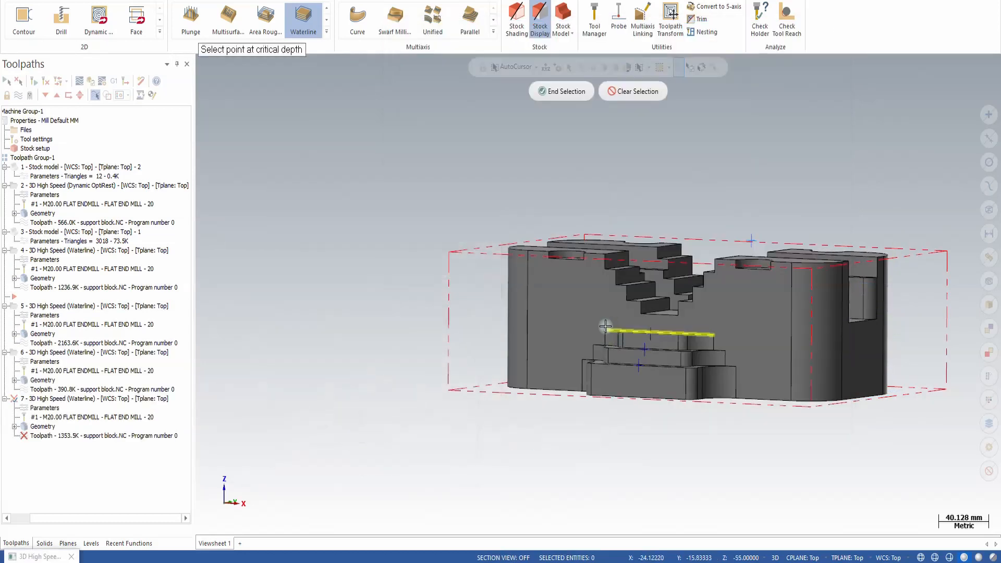
pyautogui.click(662, 319)
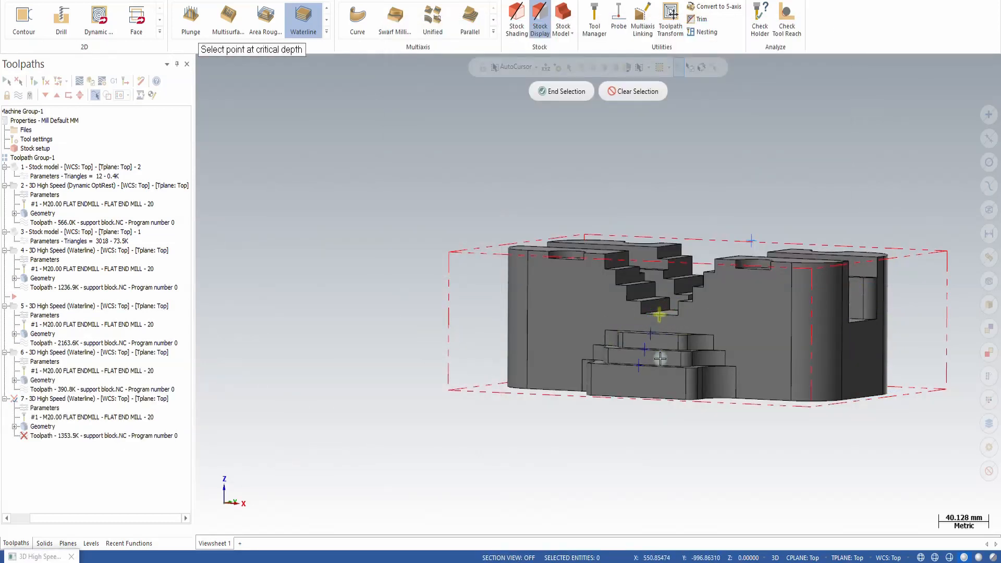
pyautogui.moveTo(552, 356)
pyautogui.mouseDown(button='middle')
pyautogui.moveTo(554, 423)
pyautogui.moveTo(558, 395)
pyautogui.moveTo(561, 408)
pyautogui.moveTo(619, 323)
pyautogui.mouseUp(button='middle')
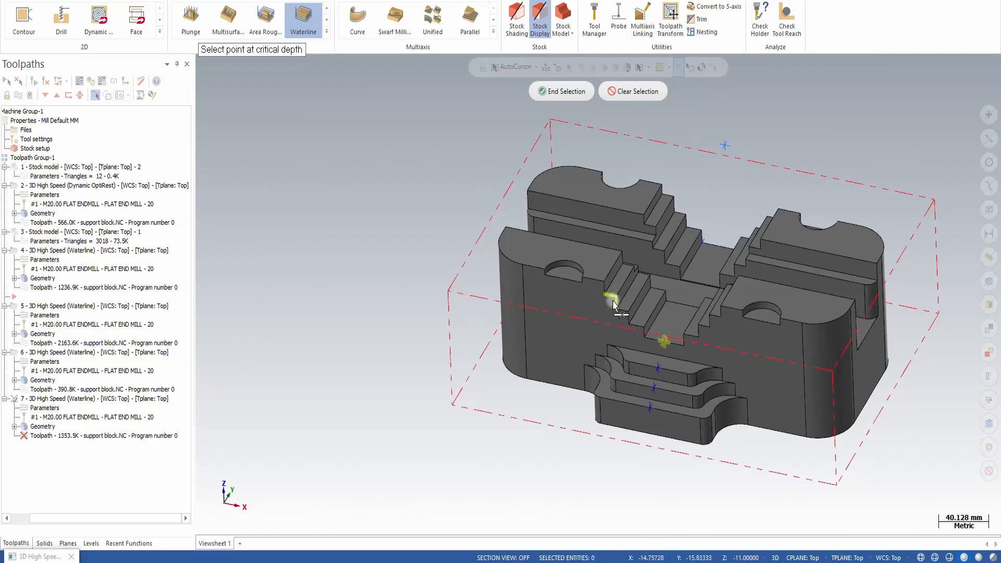
pyautogui.click(613, 305)
pyautogui.click(561, 91)
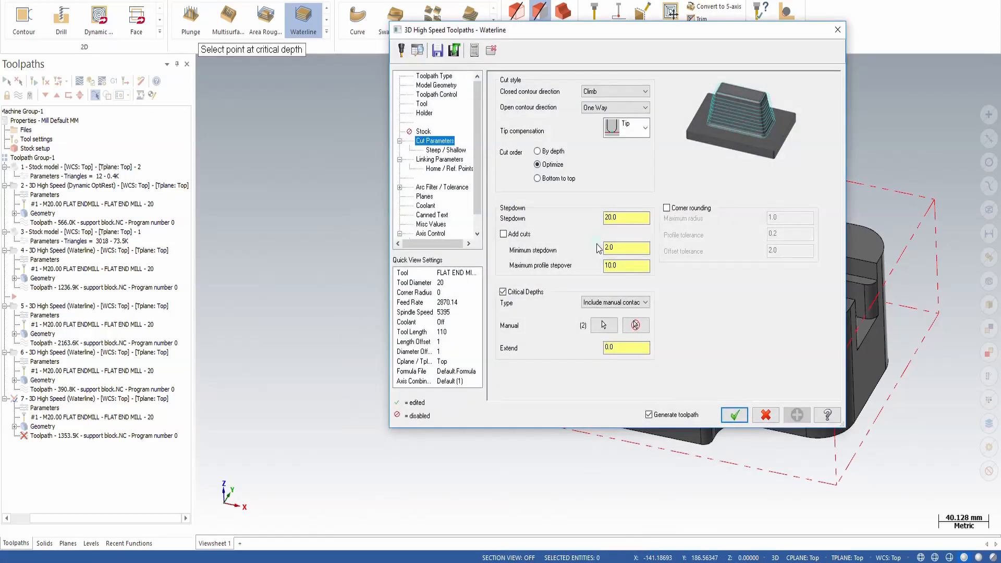
# Regenerate the seventh operation and examine its passes around the steps, side ledges and outer corner.
pyautogui.click(732, 415)
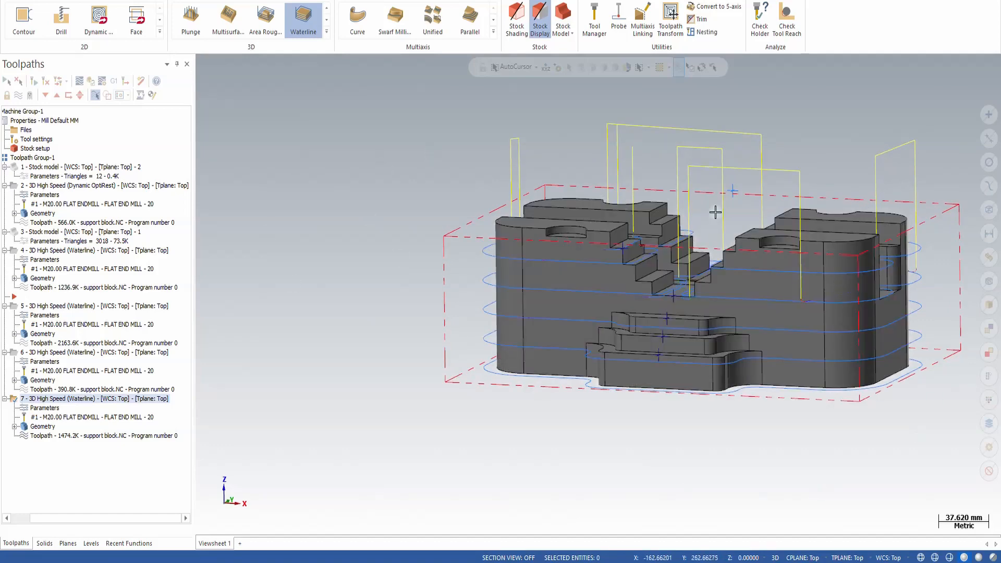
pyautogui.moveTo(715, 211); pyautogui.dragTo(614, 211, button='middle')
pyautogui.scroll(5, 618, 159)
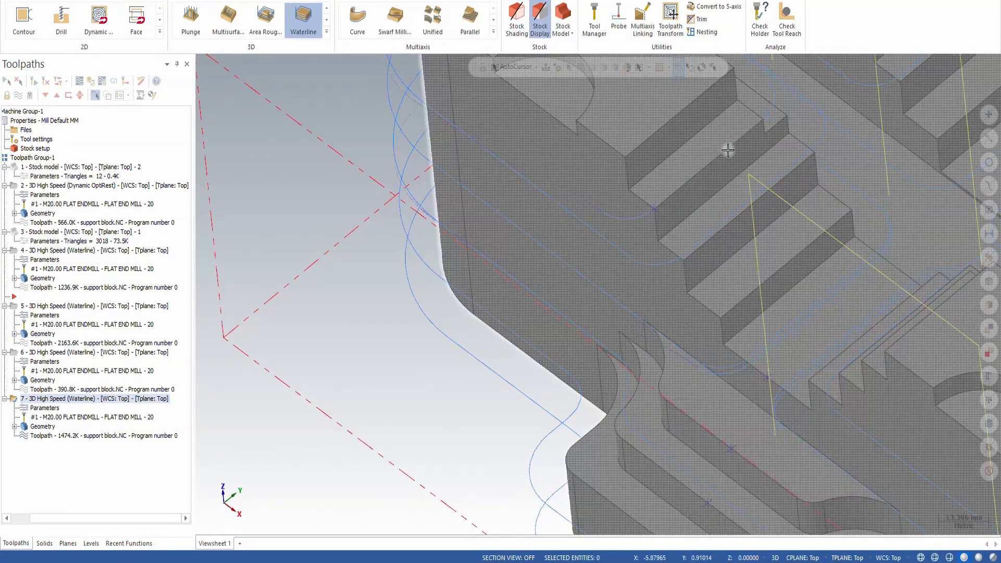
pyautogui.moveTo(727, 221)
pyautogui.mouseDown(button='middle')
pyautogui.moveTo(753, 167)
pyautogui.moveTo(796, 153)
pyautogui.moveTo(758, 134)
pyautogui.moveTo(760, 292)
pyautogui.moveTo(703, 290)
pyautogui.moveTo(805, 246)
pyautogui.mouseUp(button='middle')
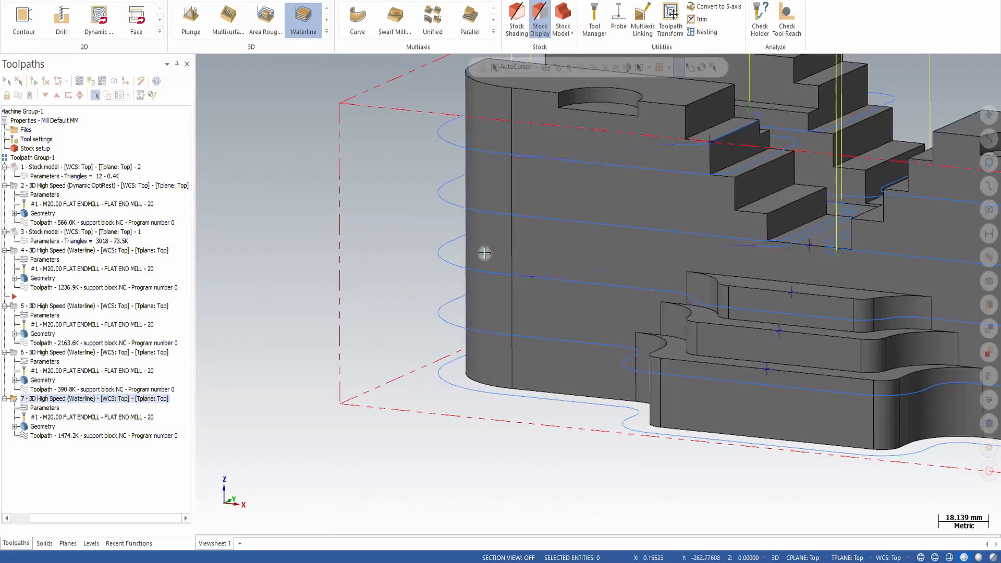
pyautogui.moveTo(484, 253)
pyautogui.mouseDown(button='middle')
pyautogui.moveTo(546, 310)
pyautogui.moveTo(527, 331)
pyautogui.moveTo(624, 245)
pyautogui.mouseUp(button='middle')
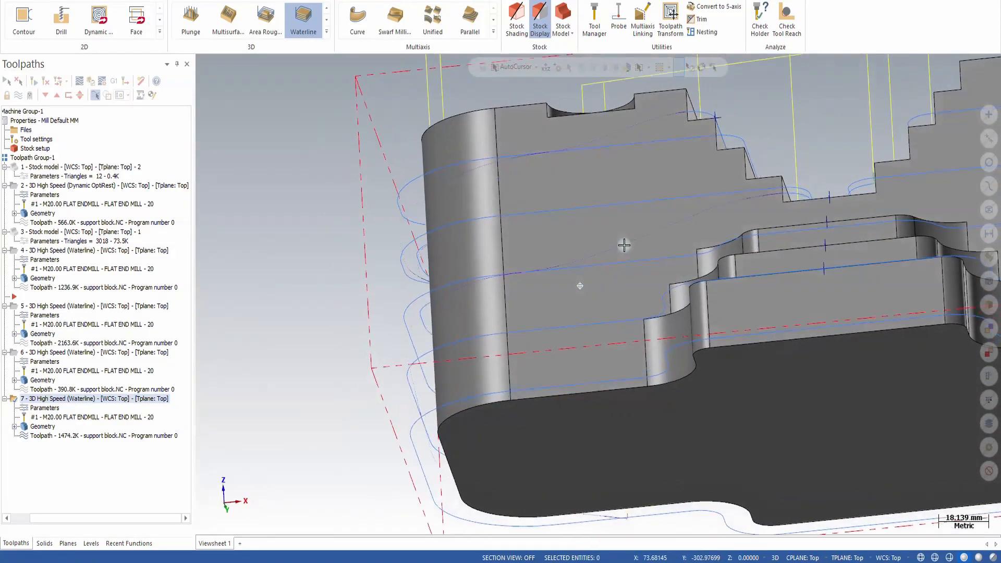
# Copy the seventh Waterline operation after itself and regenerate the copy with critical depths type Manual only.
pyautogui.moveTo(94, 399); pyautogui.dragTo(78, 401, button='right')
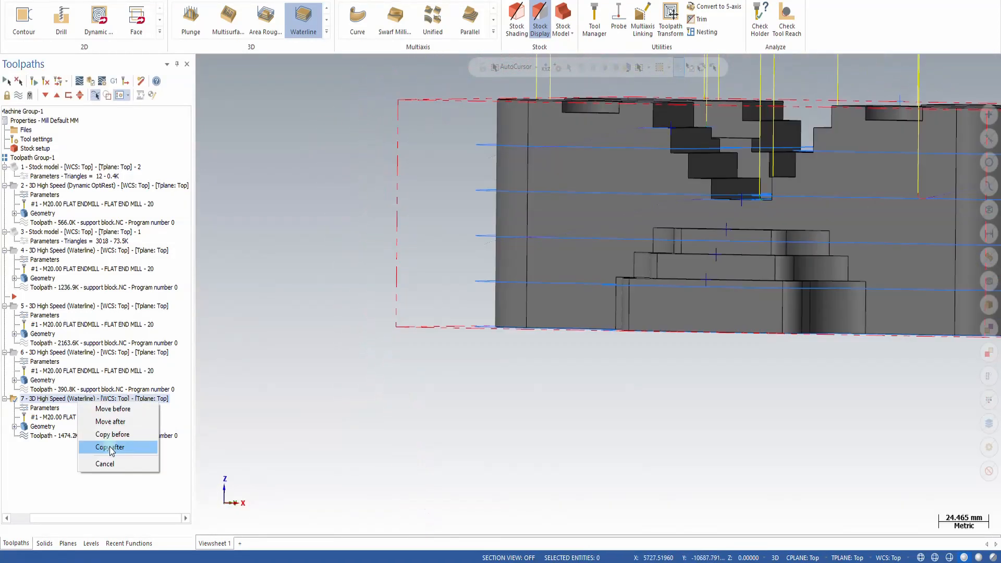
pyautogui.click(110, 444)
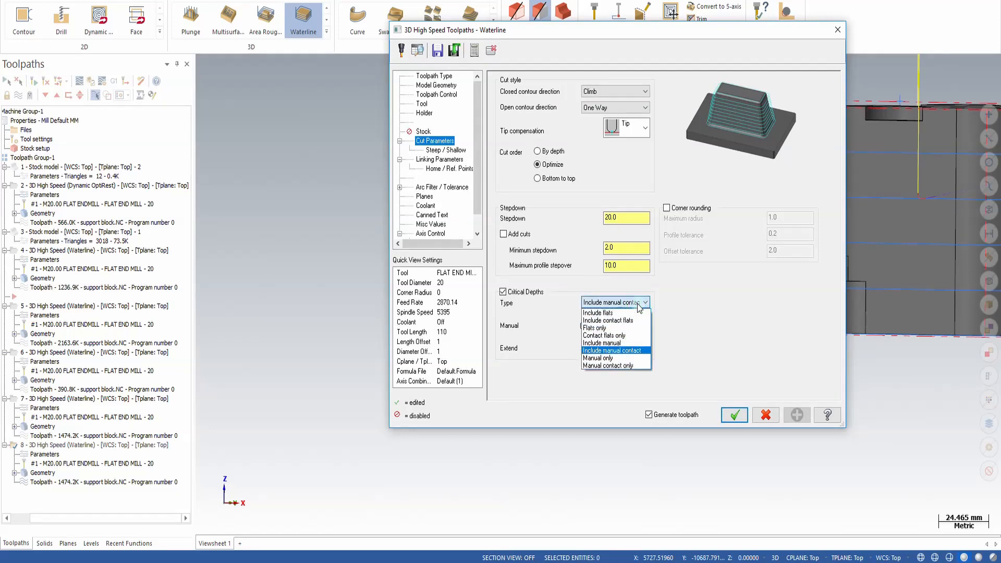
pyautogui.click(616, 359)
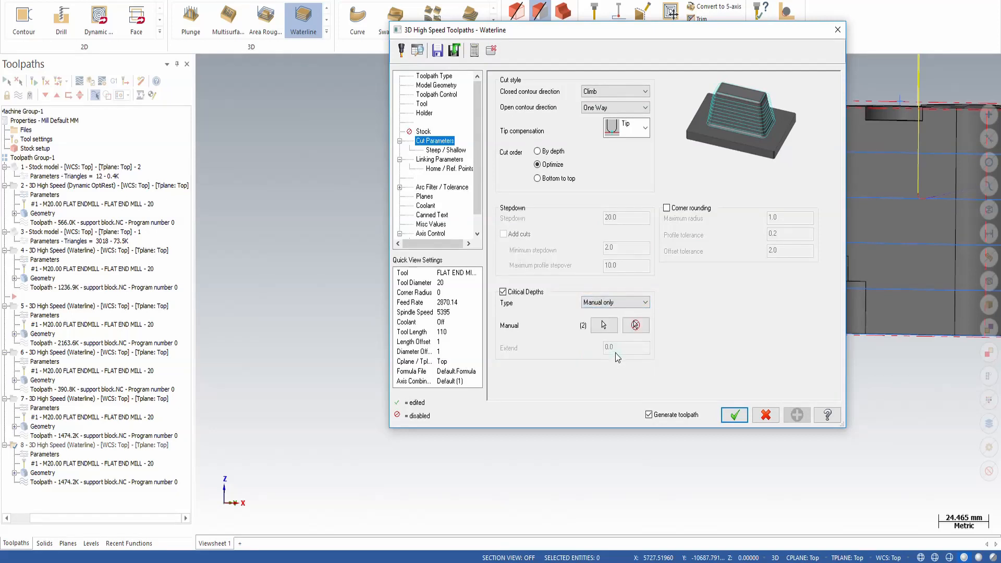
pyautogui.click(734, 415)
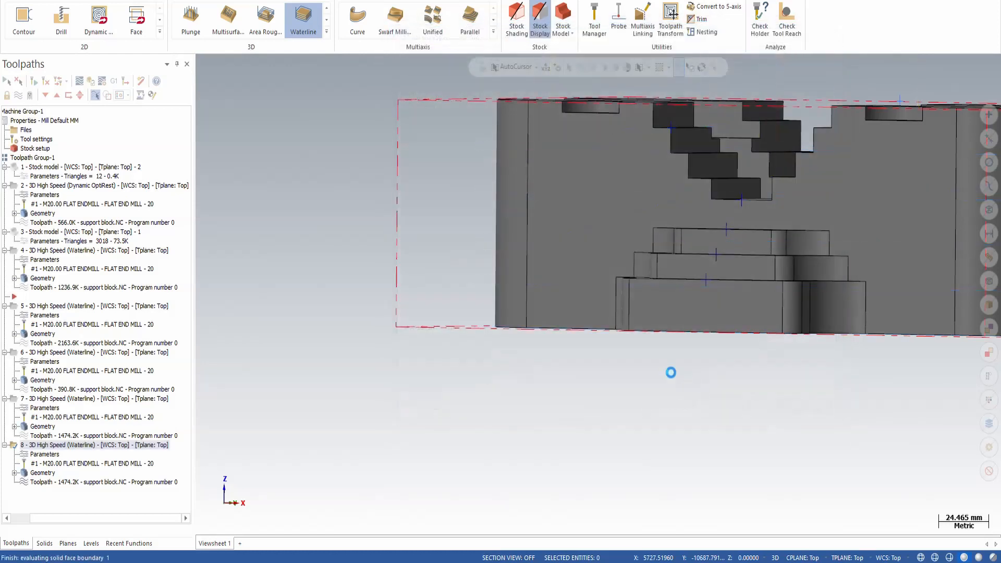
# Examine the Manual only toolpath's pass heights against the two picked points from the side and from above.
pyautogui.scroll(-1, 516, 317)
pyautogui.moveTo(716, 272); pyautogui.dragTo(700, 292, button='middle')
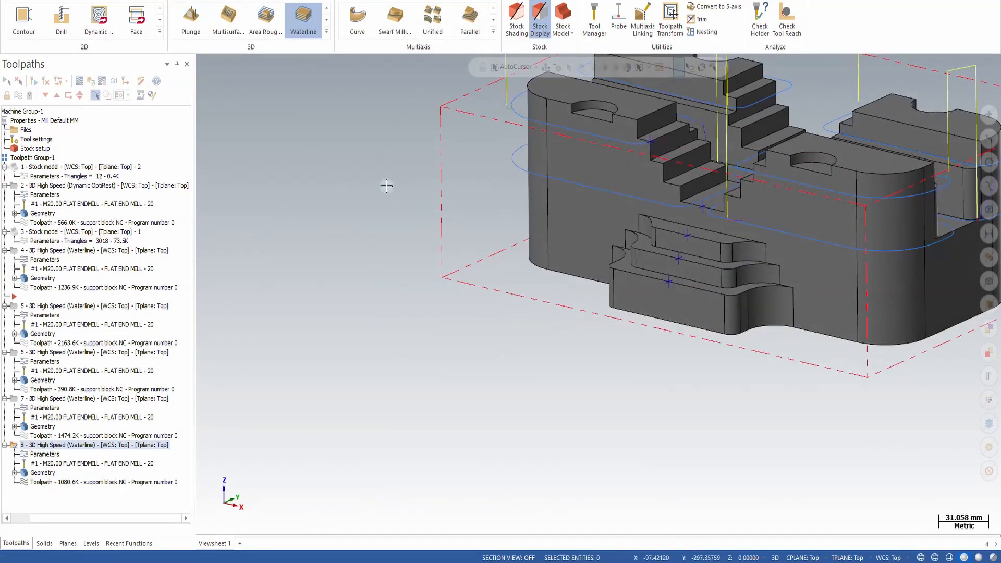
pyautogui.scroll(2, 690, 183)
pyautogui.scroll(-1, 570, 322)
pyautogui.scroll(-1, 600, 326)
pyautogui.moveTo(627, 255); pyautogui.dragTo(621, 175, button='middle')
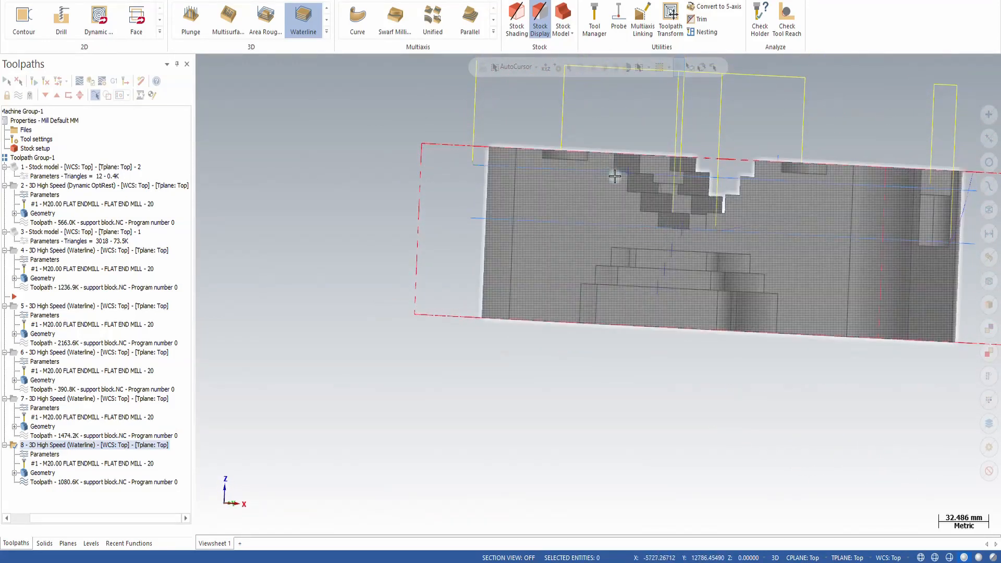
pyautogui.moveTo(628, 214); pyautogui.dragTo(607, 261, button='middle')
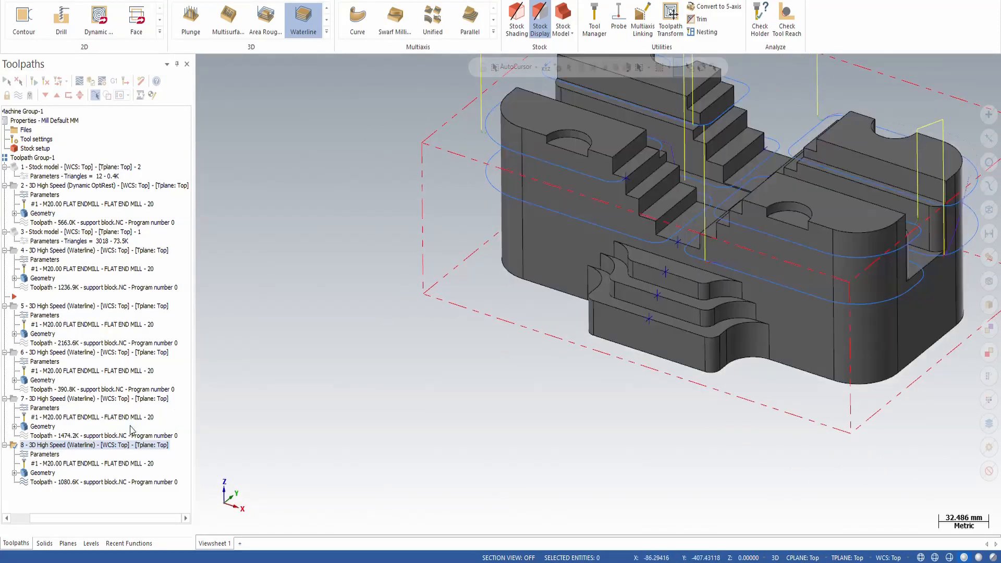
# Copy the eighth Waterline operation after itself and regenerate the copy with critical depths type Manual contact only.
pyautogui.moveTo(32, 445); pyautogui.dragTo(69, 443, button='right')
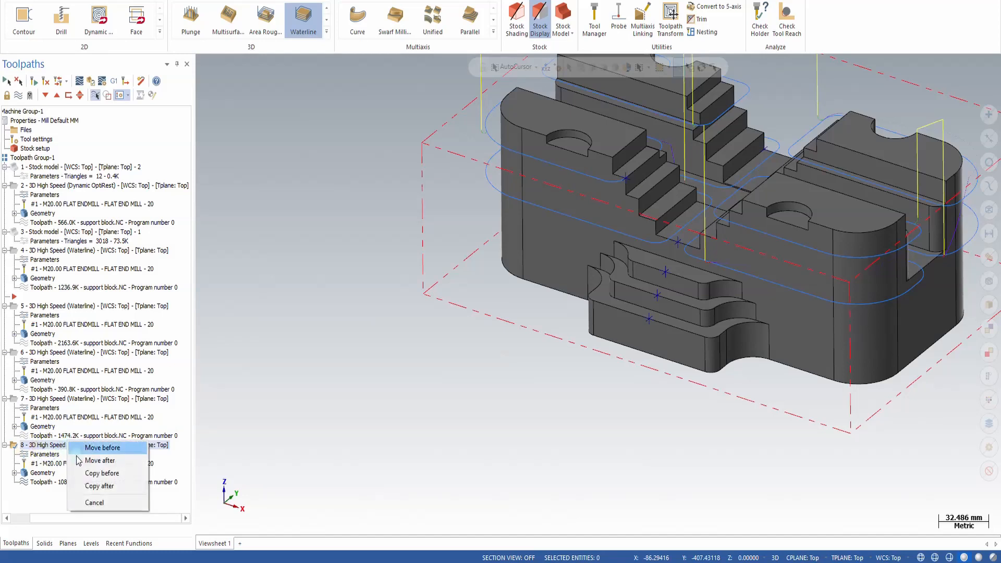
pyautogui.click(99, 486)
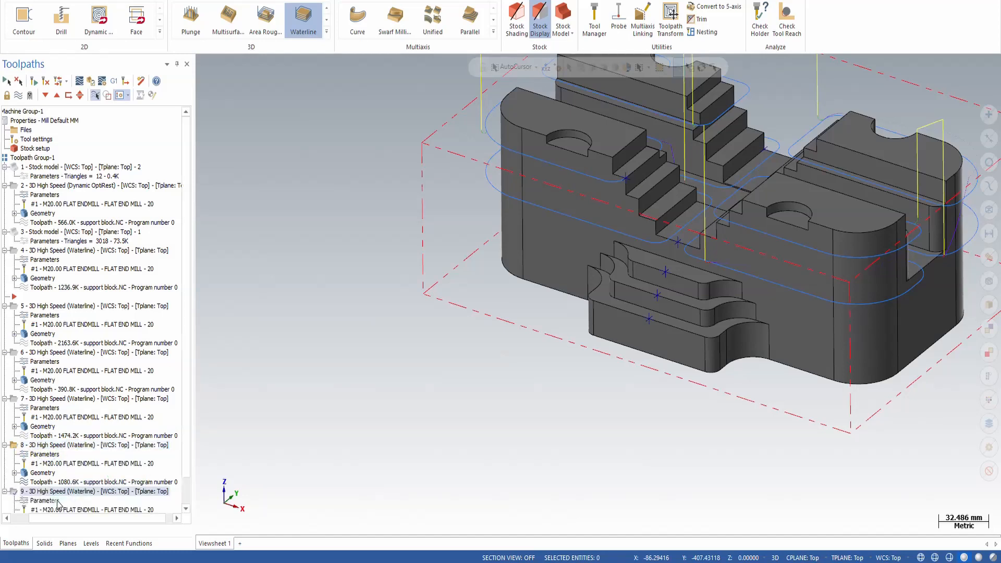
pyautogui.click(52, 501)
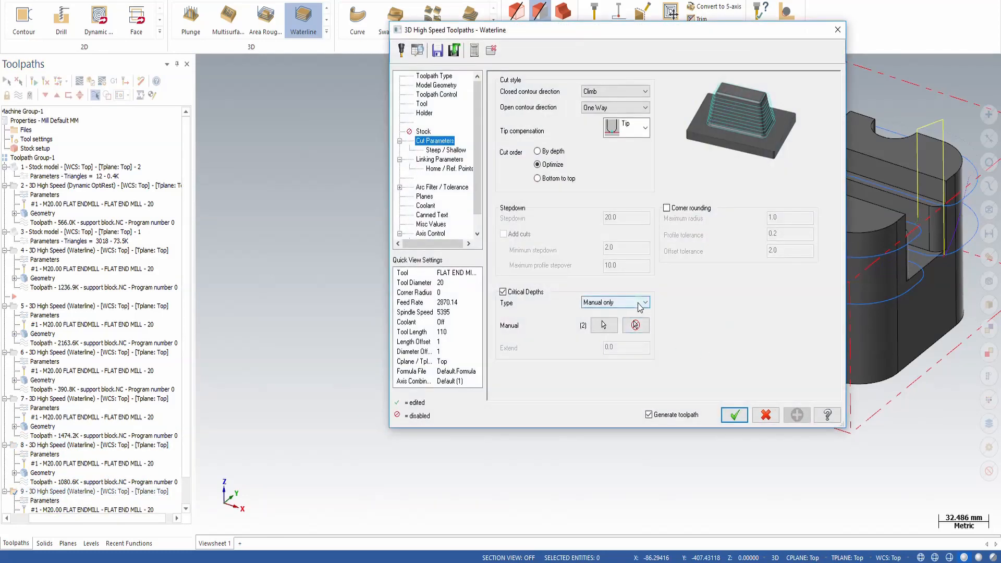
pyautogui.click(640, 304)
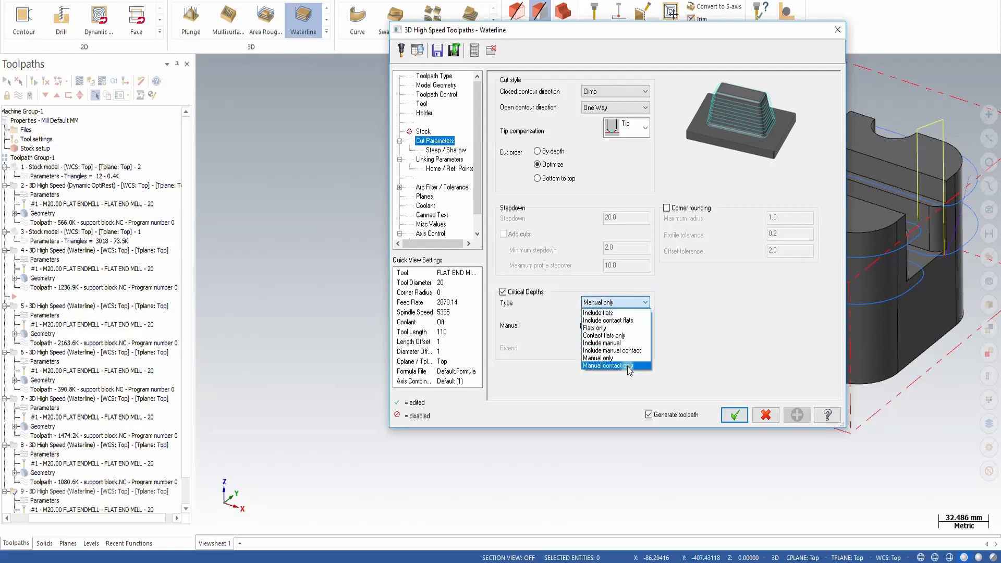
pyautogui.click(629, 367)
pyautogui.click(734, 414)
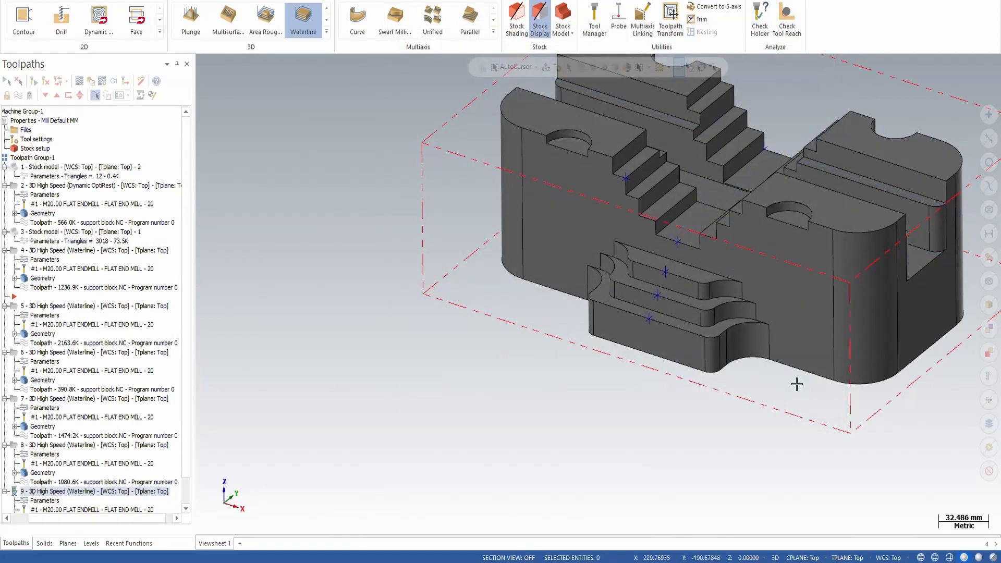
# Examine the Manual contact only toolpath's passes around the steps and side ledges against the two picked depths.
pyautogui.scroll(2, 665, 293)
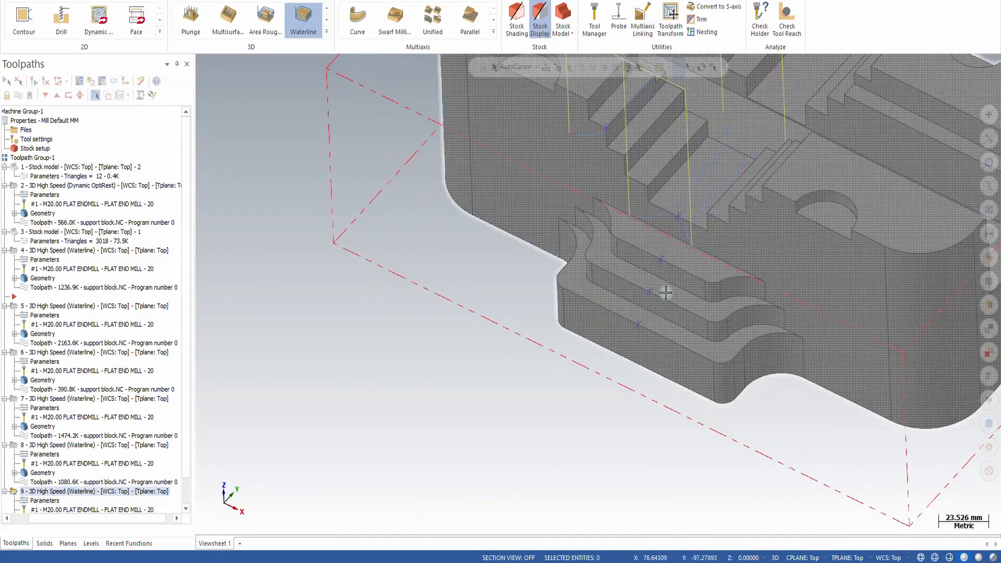
pyautogui.scroll(2, 668, 260)
pyautogui.scroll(-2, 632, 352)
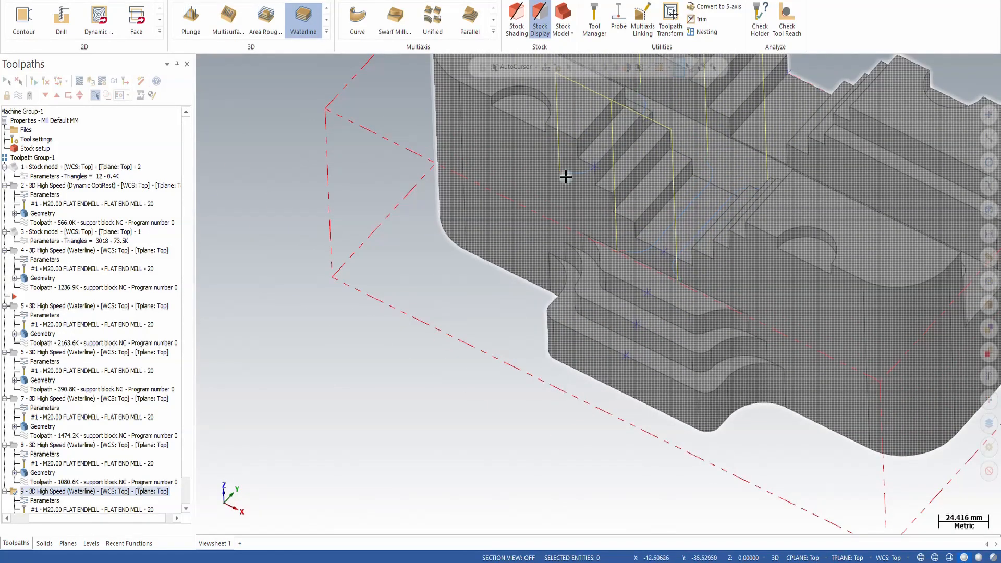
pyautogui.scroll(5, 572, 167)
pyautogui.moveTo(592, 200)
pyautogui.mouseDown(button='middle')
pyautogui.moveTo(606, 162)
pyautogui.moveTo(635, 146)
pyautogui.moveTo(675, 145)
pyautogui.moveTo(599, 163)
pyautogui.moveTo(590, 218)
pyautogui.mouseUp(button='middle')
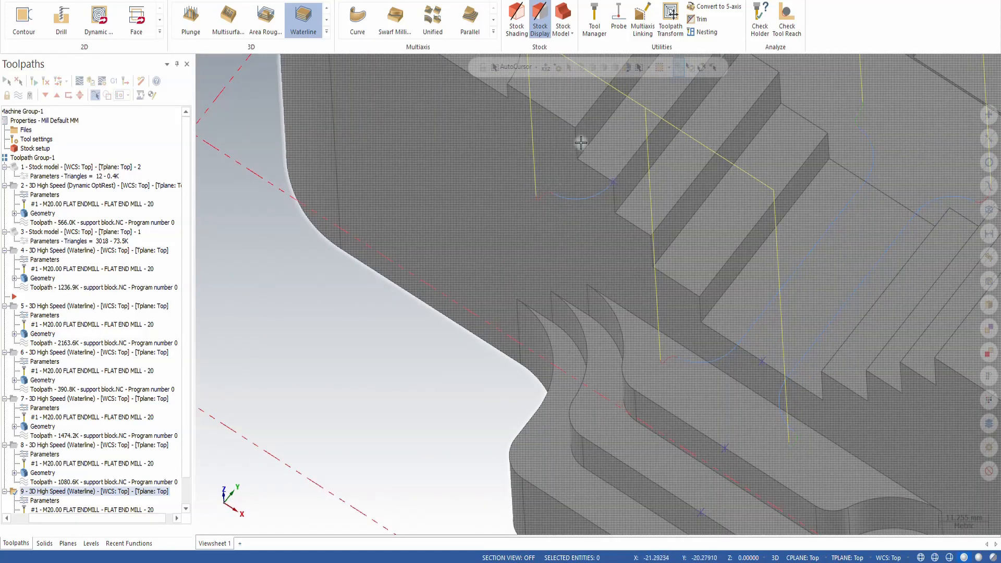
pyautogui.scroll(-3, 540, 227)
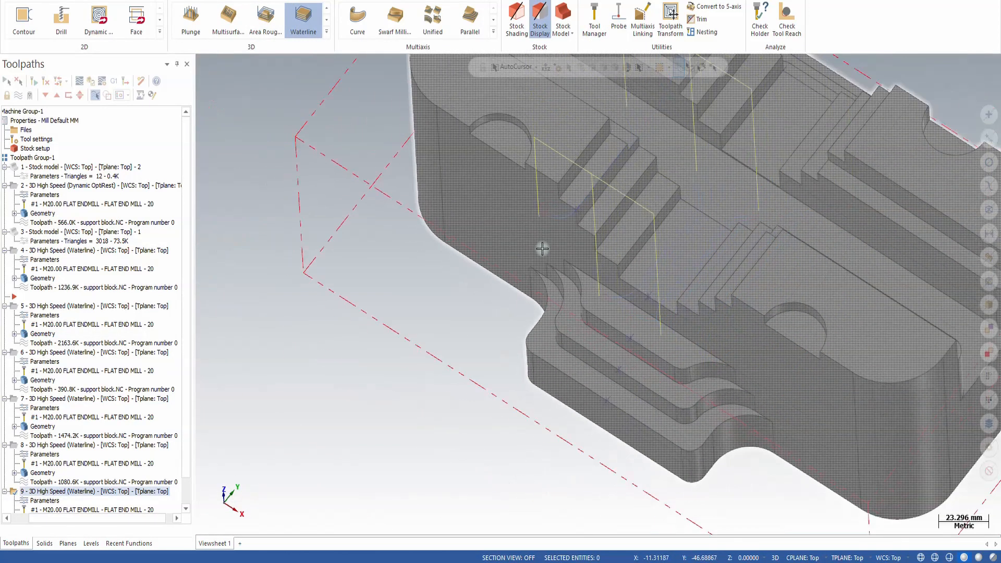
pyautogui.moveTo(566, 282)
pyautogui.mouseDown(button='middle')
pyautogui.moveTo(619, 266)
pyautogui.moveTo(584, 282)
pyautogui.mouseUp(button='middle')
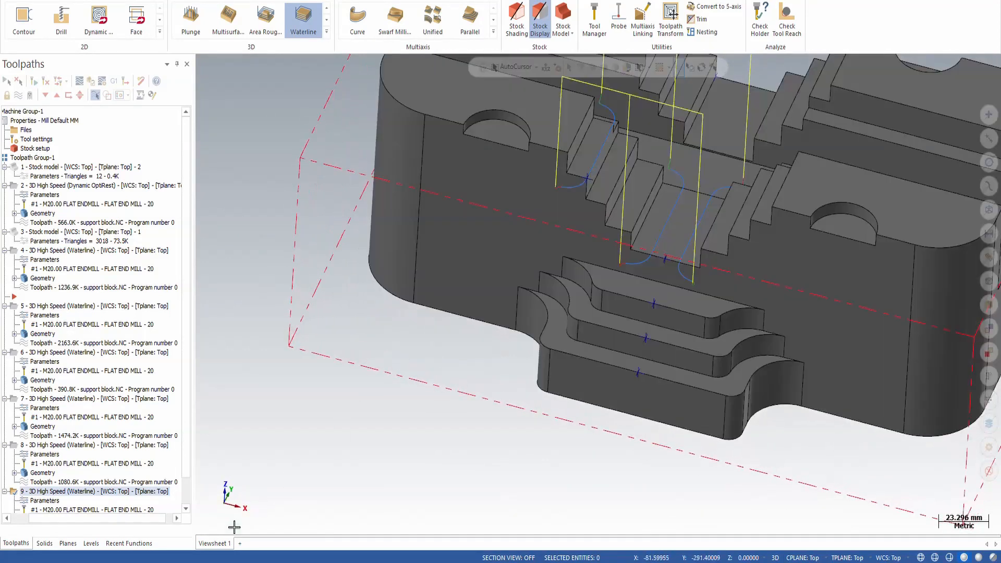
# In the ninth operation's linking parameters, set the clearance plane to 5.0 and the retract type to Minimum Vertical Retract.
pyautogui.click(50, 501)
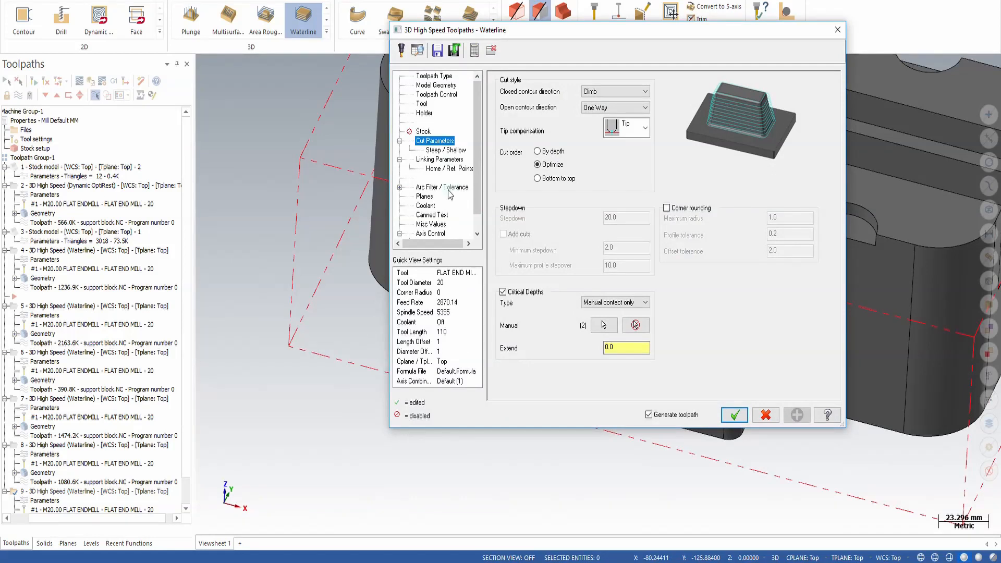
pyautogui.click(439, 159)
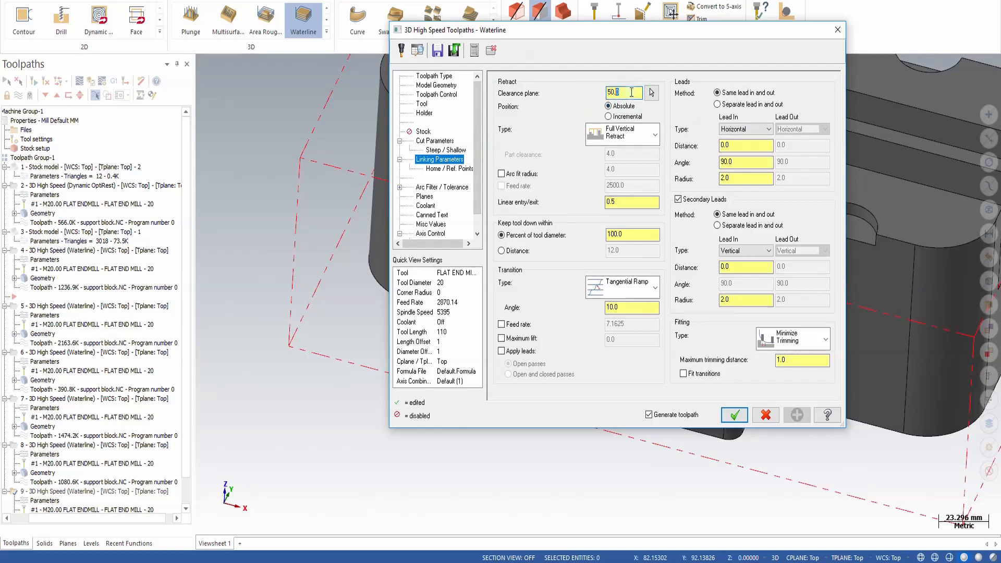
pyautogui.write('5')
pyautogui.click(631, 133)
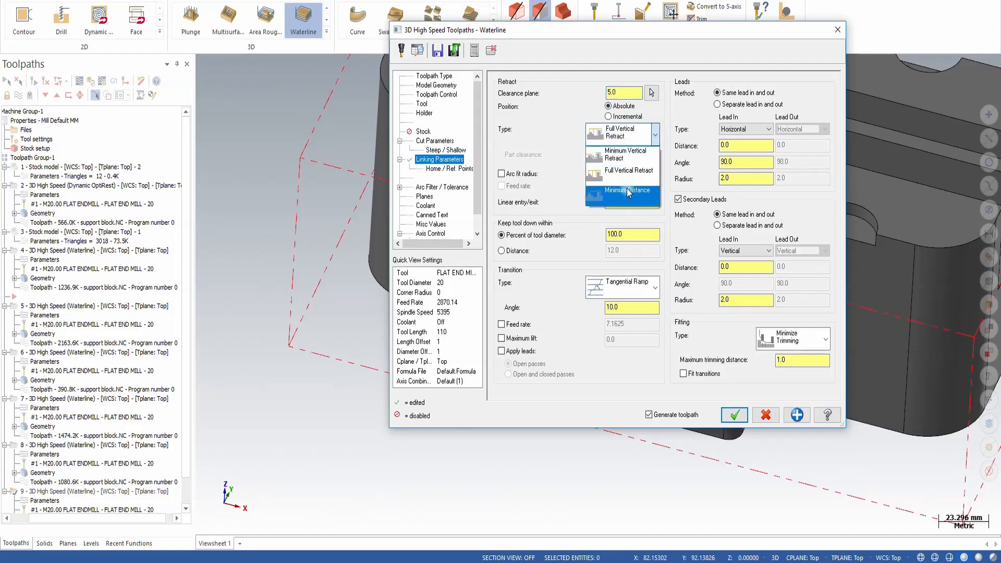
pyautogui.click(627, 159)
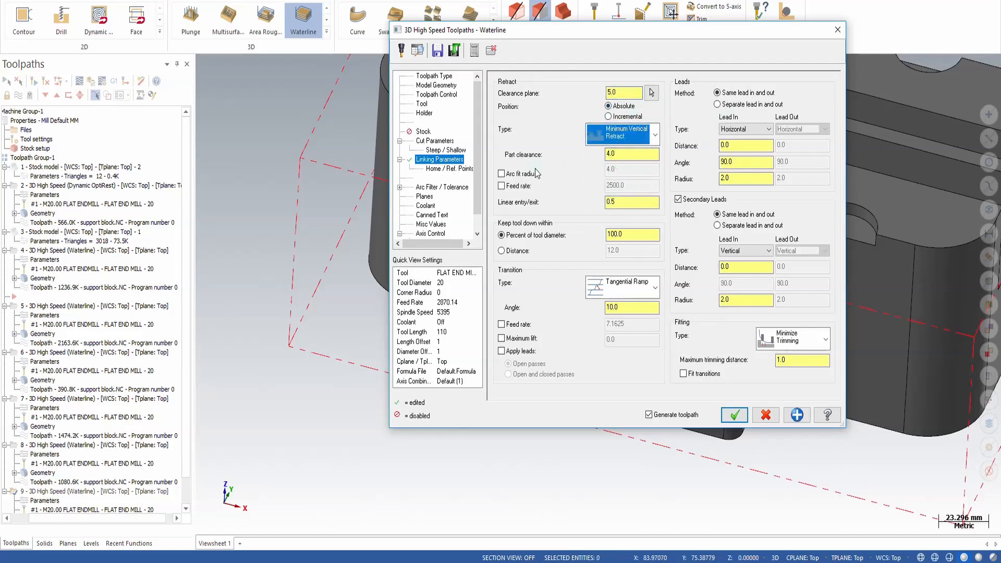
pyautogui.click(629, 155)
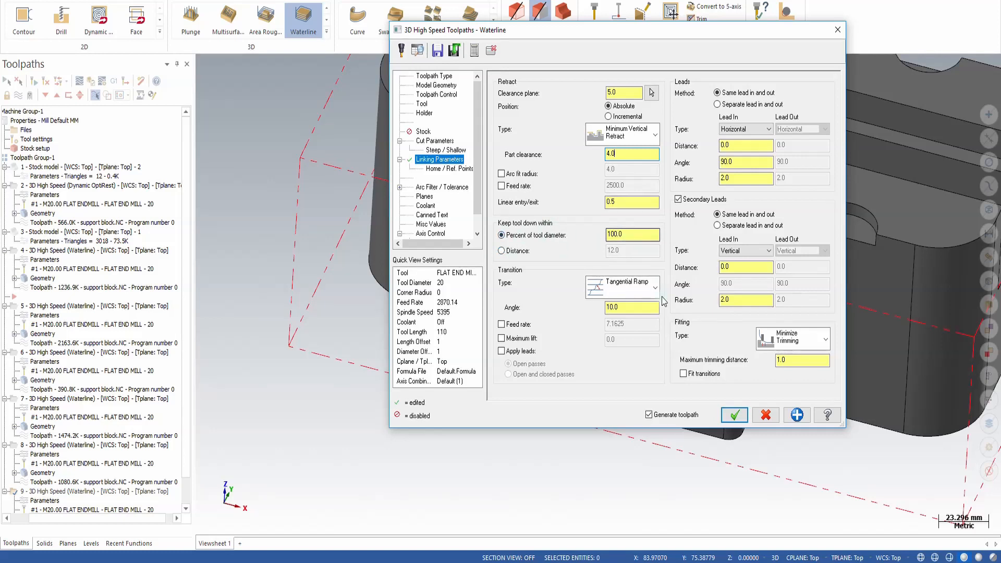
# Set the transition type to Straight, the retract type to Minimum Distance and the keep-tool-down limit to a distance of 12.0.
pyautogui.click(645, 298)
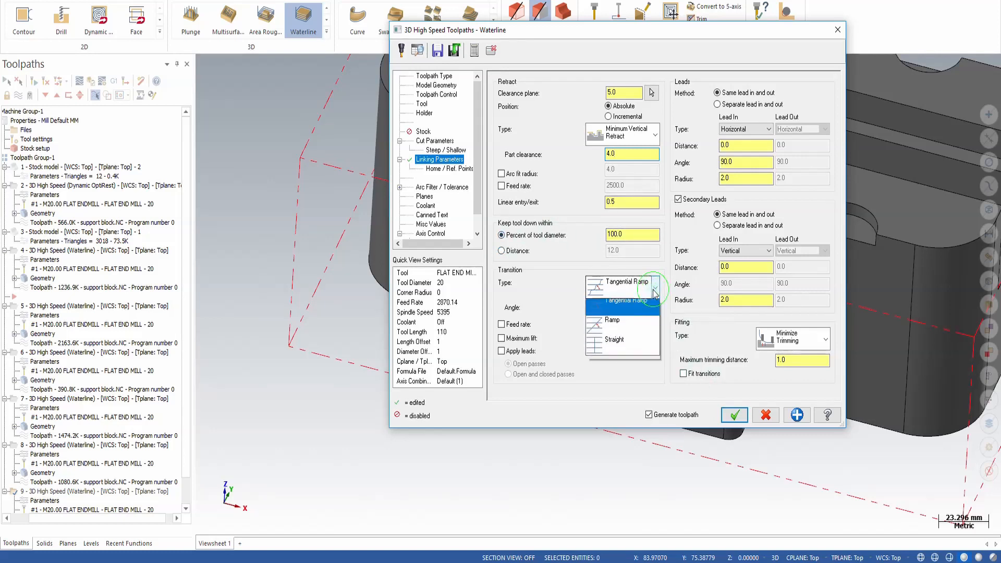
pyautogui.click(630, 331)
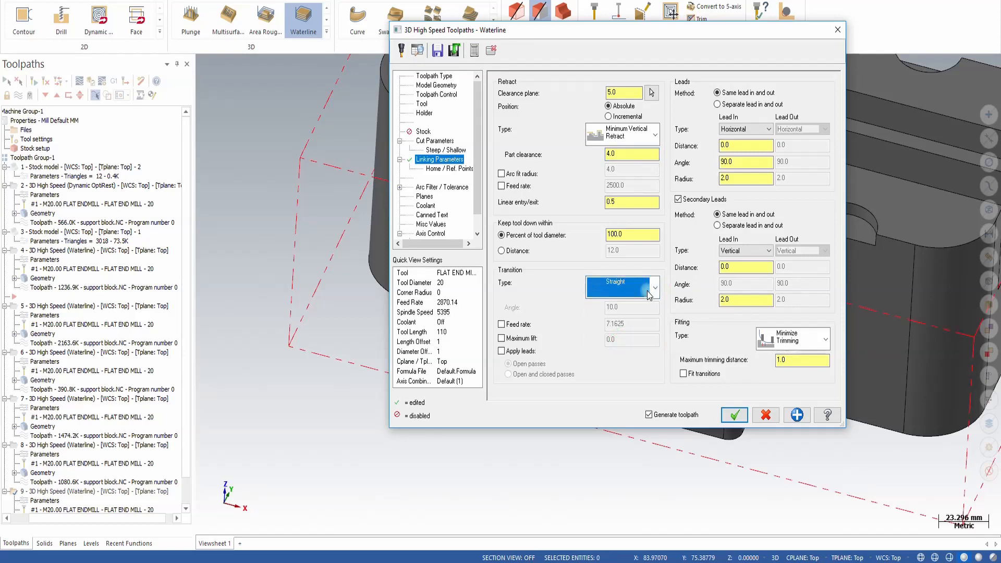
pyautogui.moveTo(546, 33); pyautogui.dragTo(578, 70)
pyautogui.moveTo(710, 79); pyautogui.dragTo(637, 115)
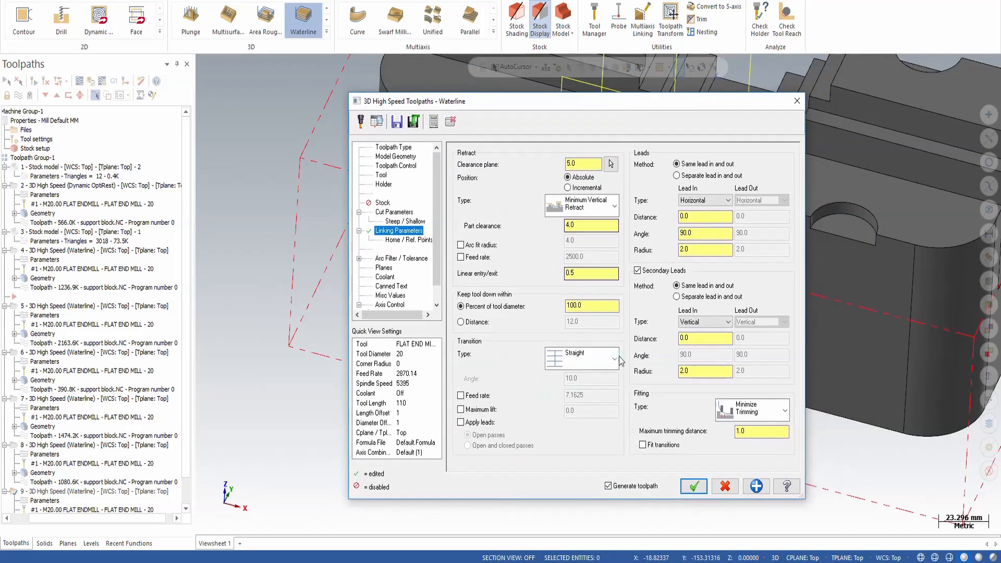
pyautogui.click(604, 358)
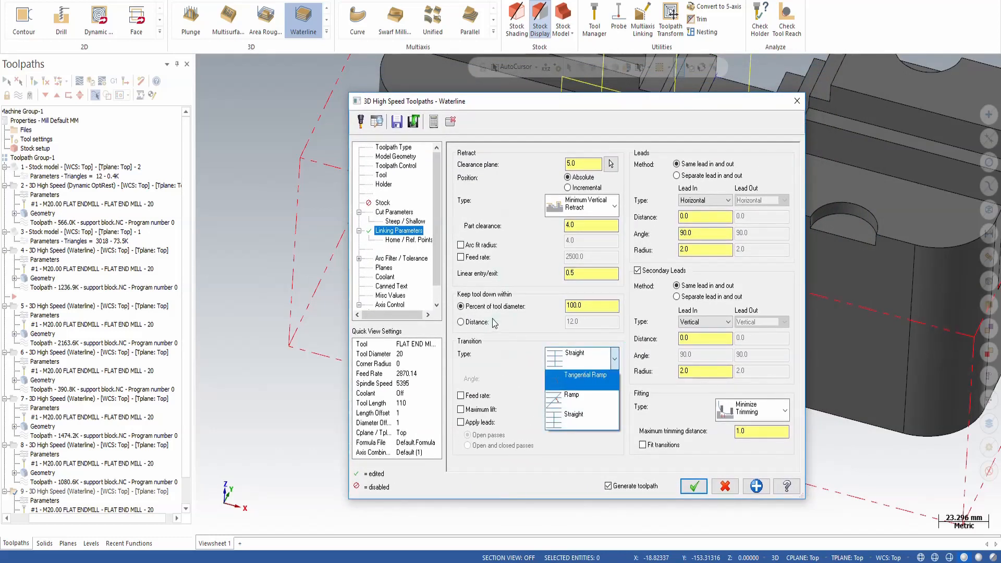
pyautogui.click(588, 327)
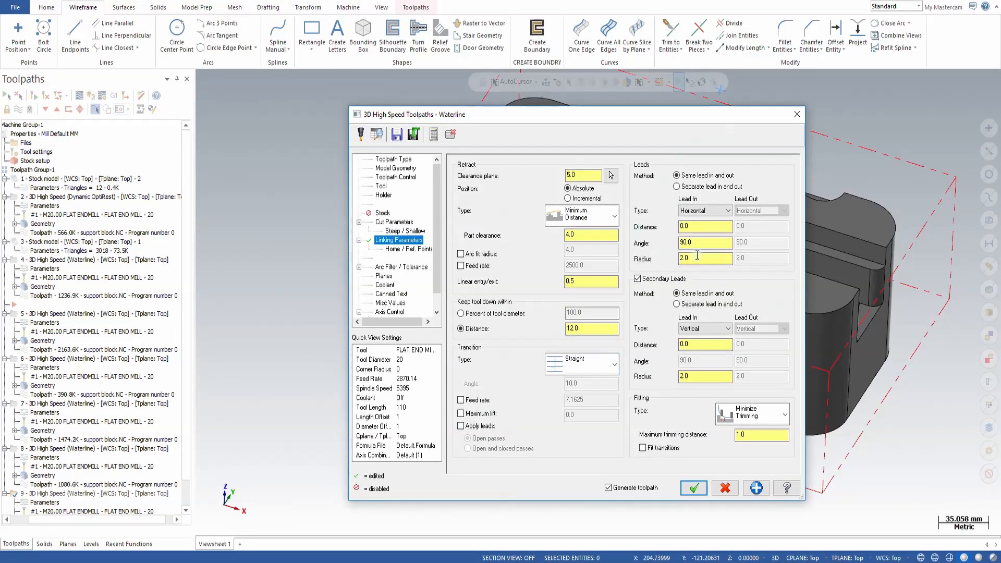
# Set the radius of the shared horizontal lead in and out to 20.0, regenerate the ninth operation and inspect its leads and links.
pyautogui.click(694, 187)
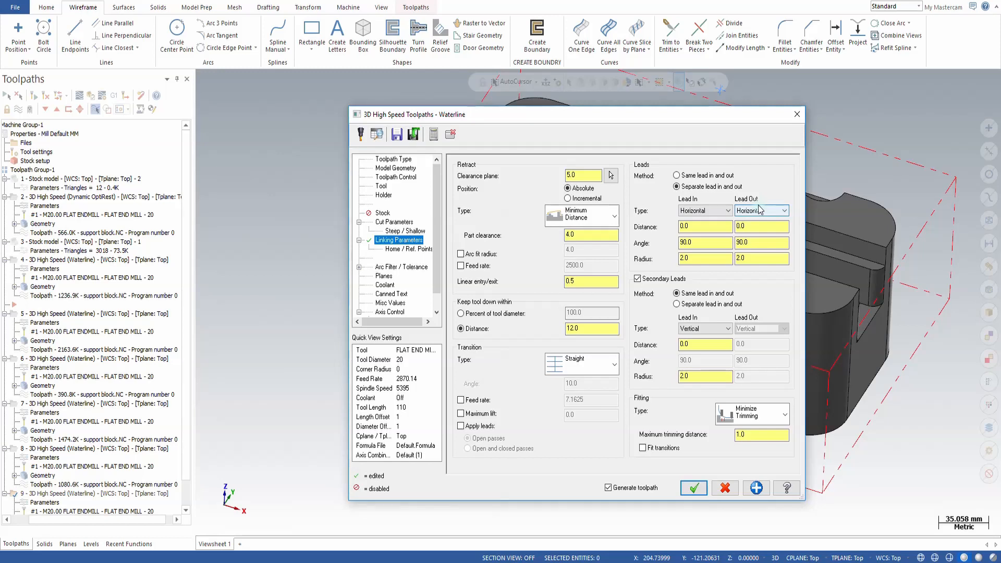
pyautogui.click(715, 176)
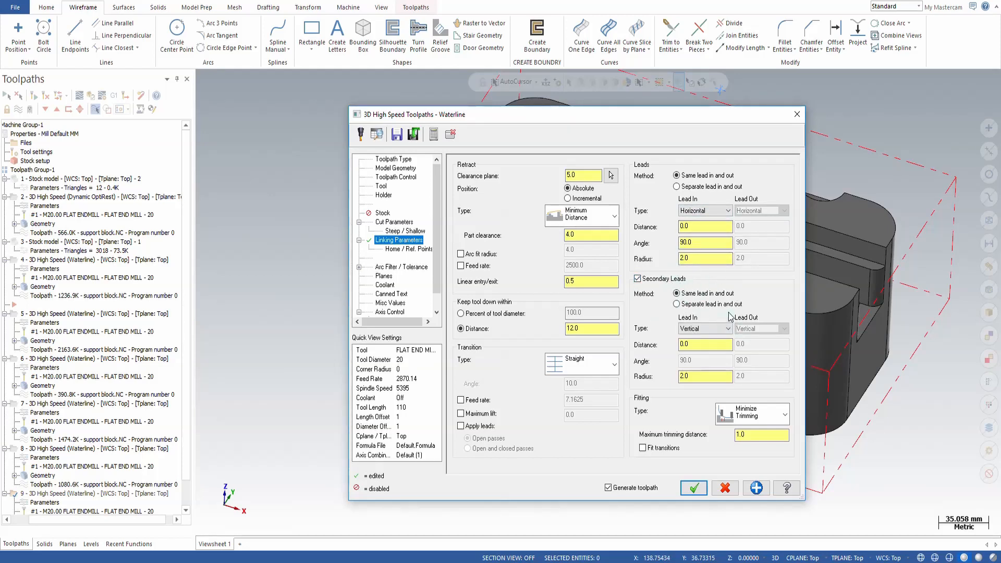
pyautogui.click(716, 259)
pyautogui.click(703, 487)
pyautogui.click(706, 211)
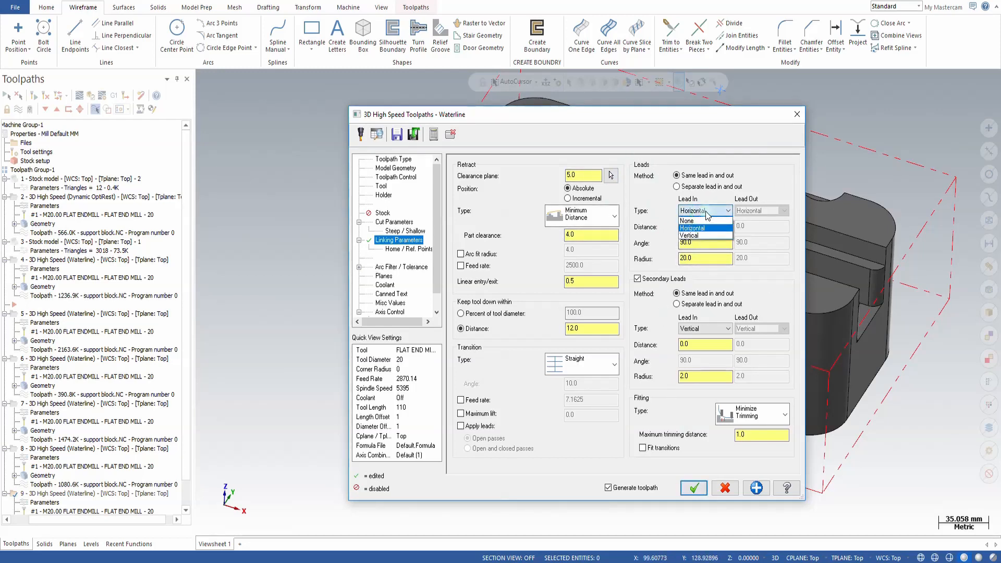
pyautogui.click(706, 211)
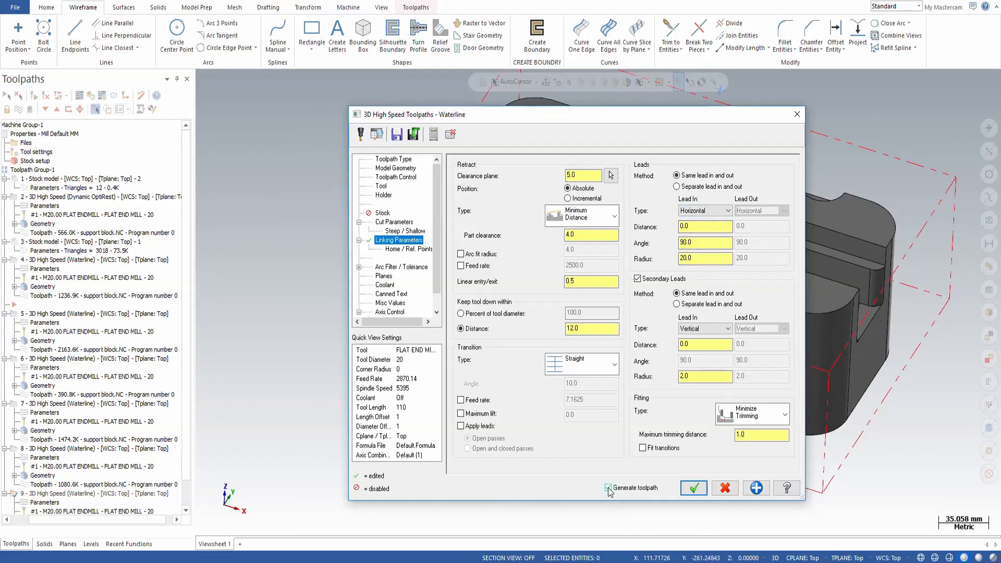
pyautogui.click(694, 487)
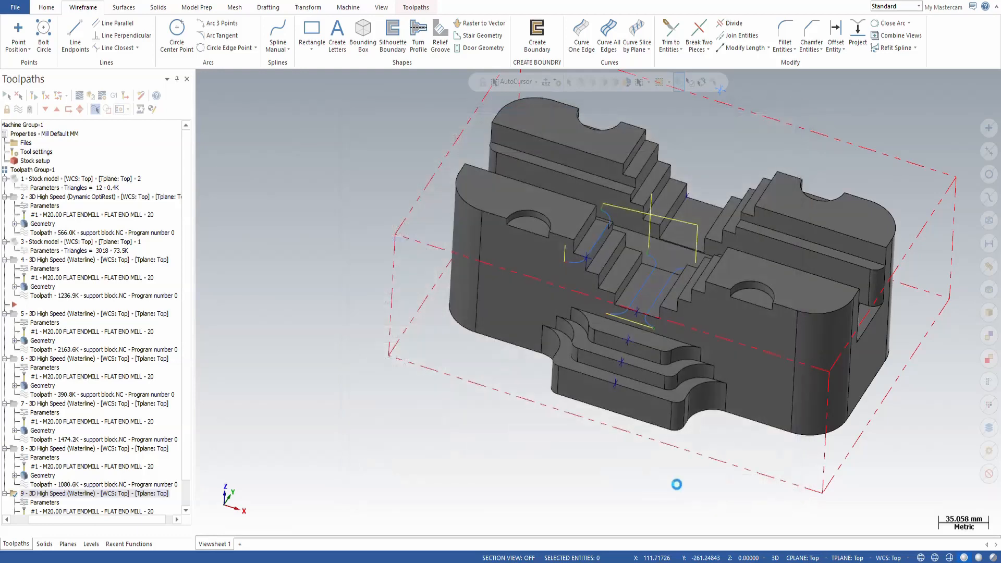
pyautogui.scroll(5, 693, 398)
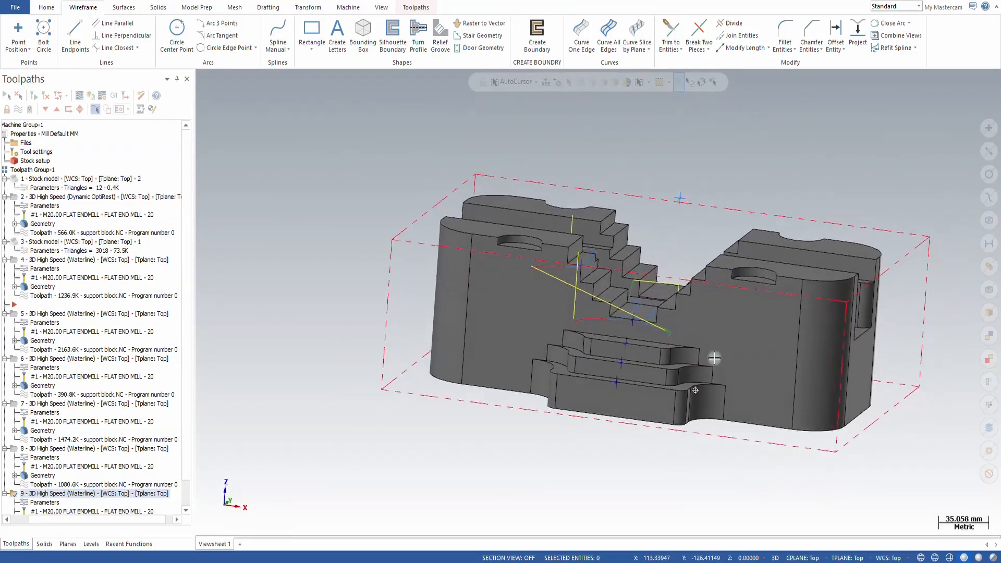
pyautogui.moveTo(738, 321); pyautogui.dragTo(652, 344, button='middle')
pyautogui.moveTo(653, 294); pyautogui.dragTo(634, 275, button='middle')
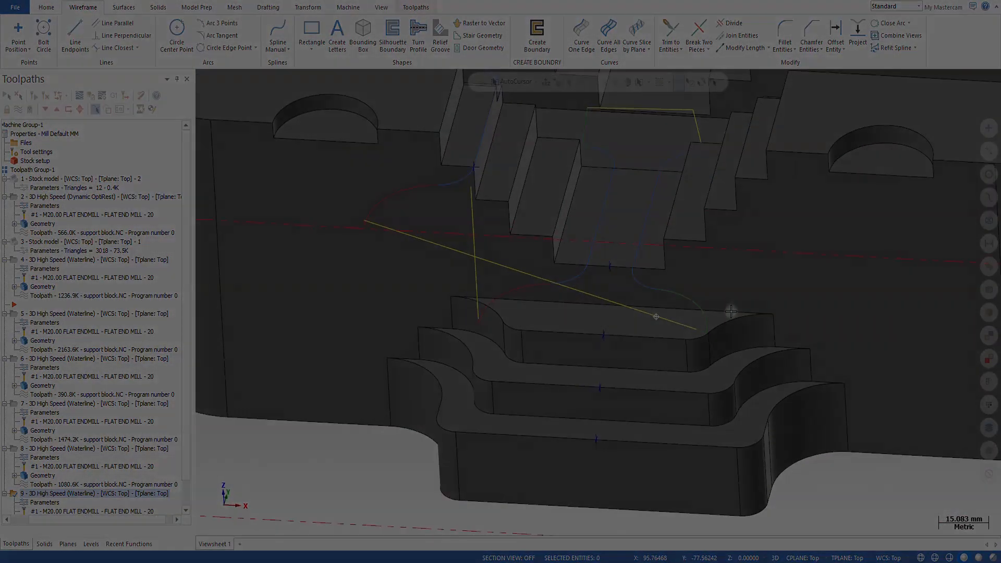